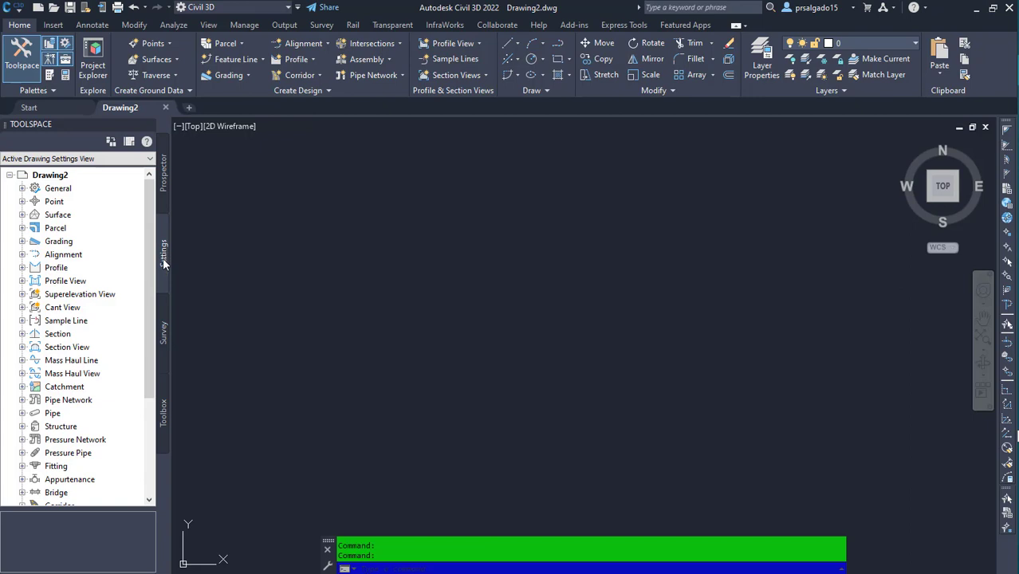
# Set the drawing's coordinate zone to category UTM, WGS84 Datum, system UTM-WGS 1984 datum, Zone 16 North (UTM84-16N), in the drawing settings
pyautogui.rightClick(55, 178)
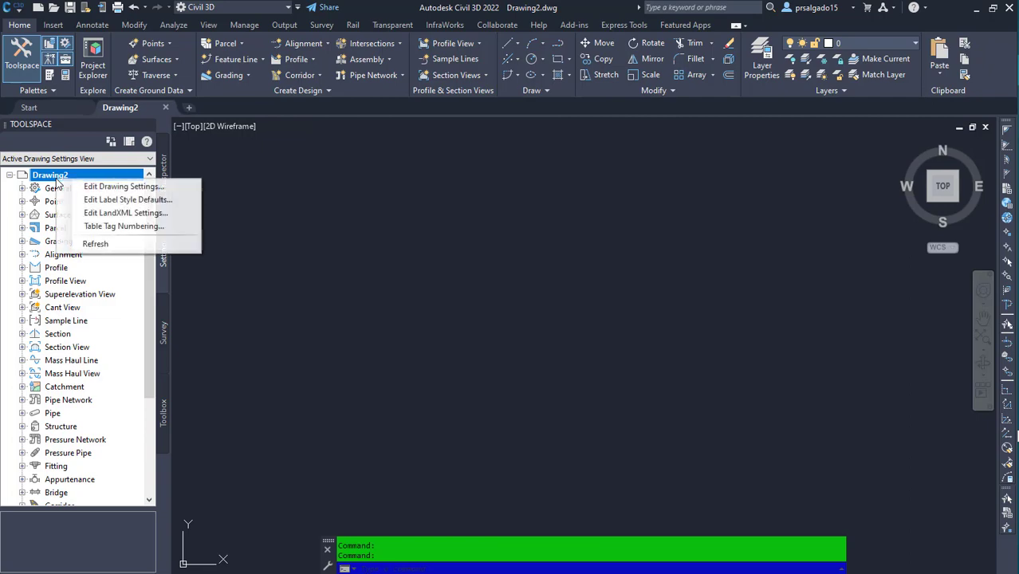
pyautogui.click(120, 187)
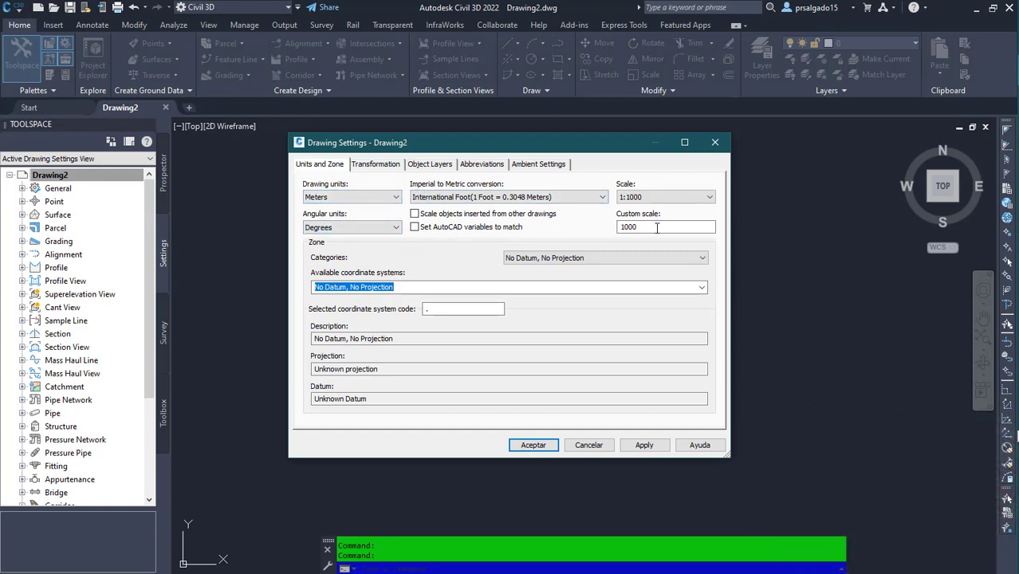
pyautogui.click(701, 258)
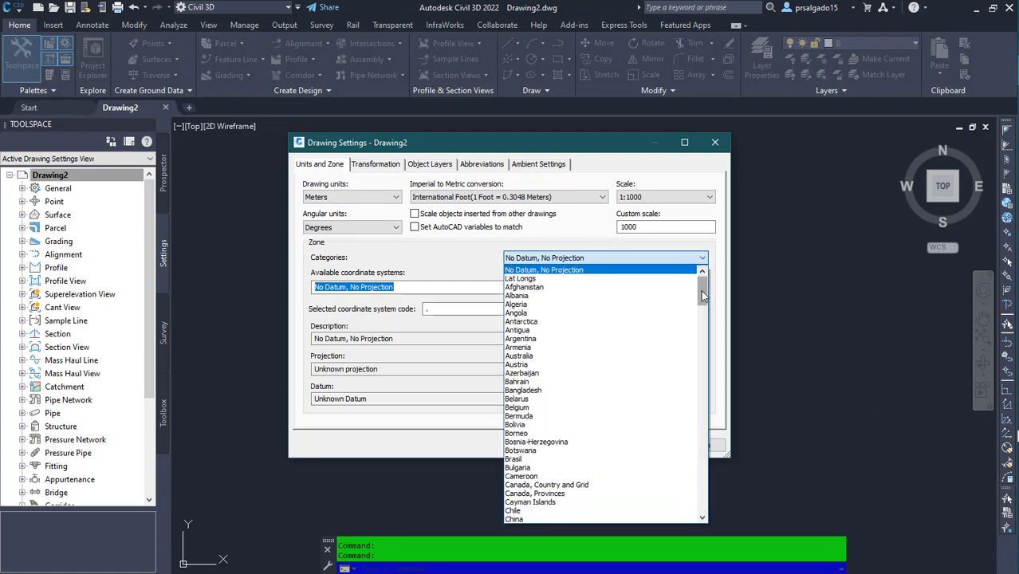
pyautogui.moveTo(703, 296); pyautogui.dragTo(679, 504)
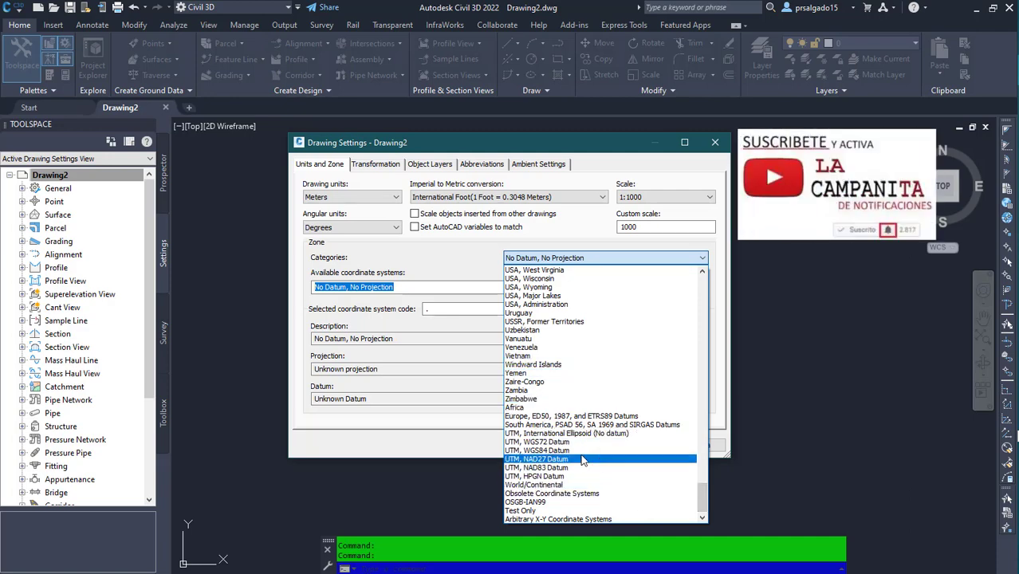
pyautogui.click(550, 451)
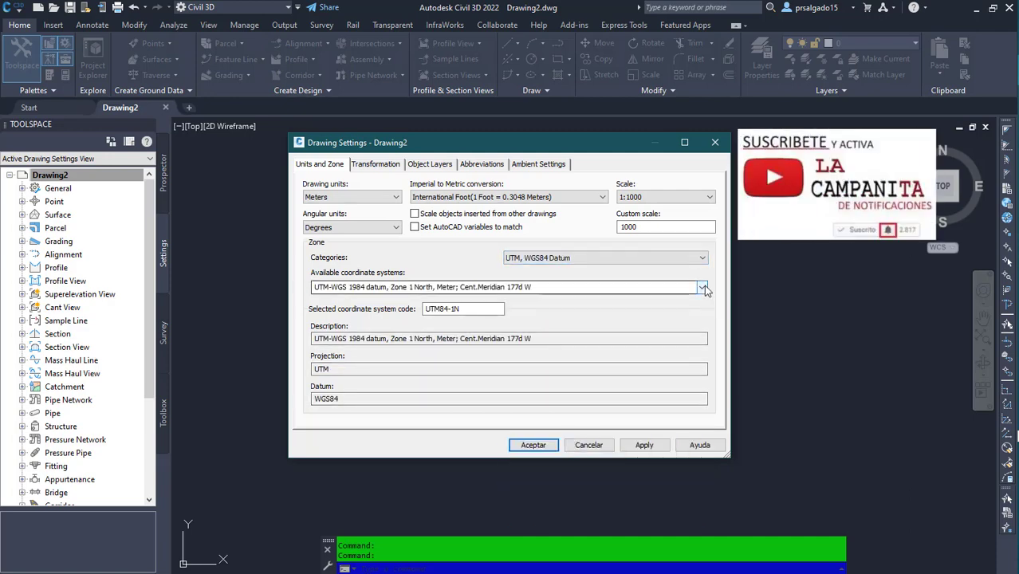
pyautogui.click(610, 287)
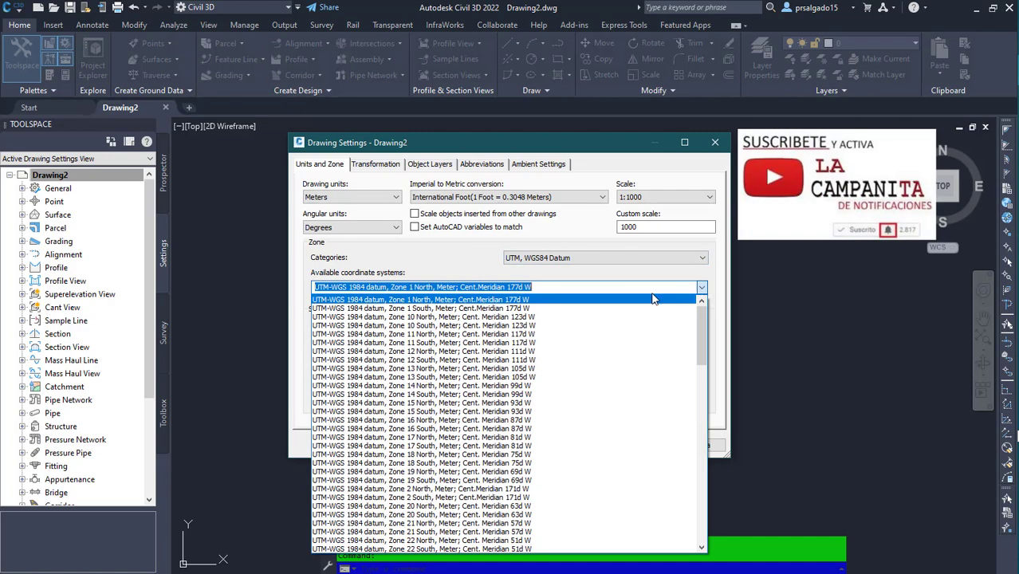
pyautogui.click(435, 423)
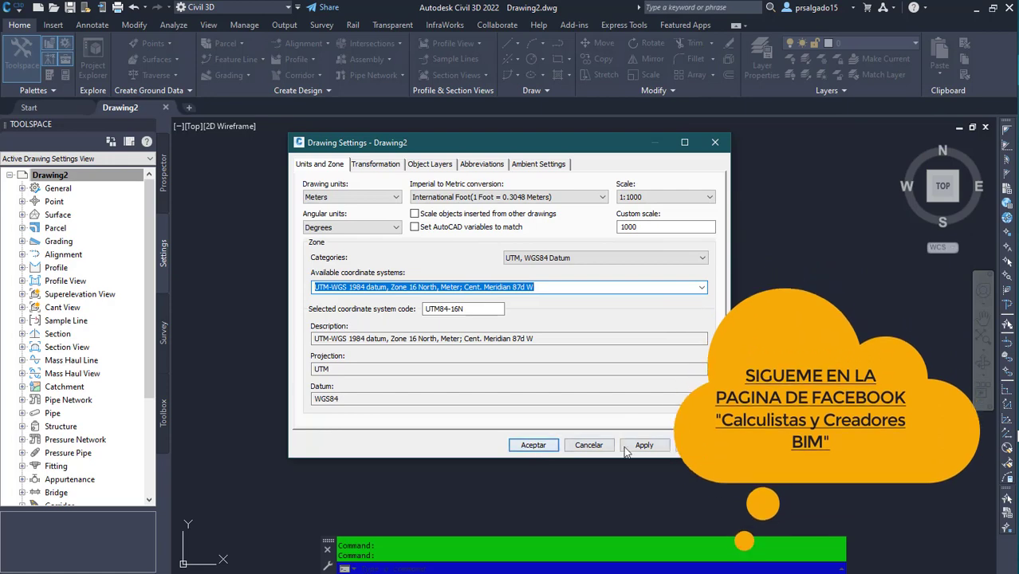
pyautogui.click(535, 447)
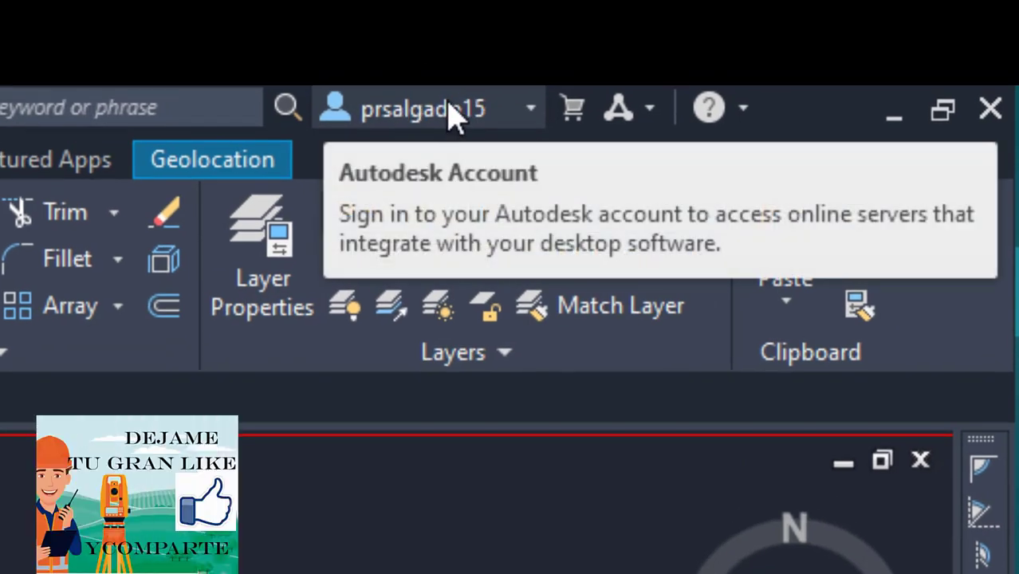
pyautogui.click(530, 112)
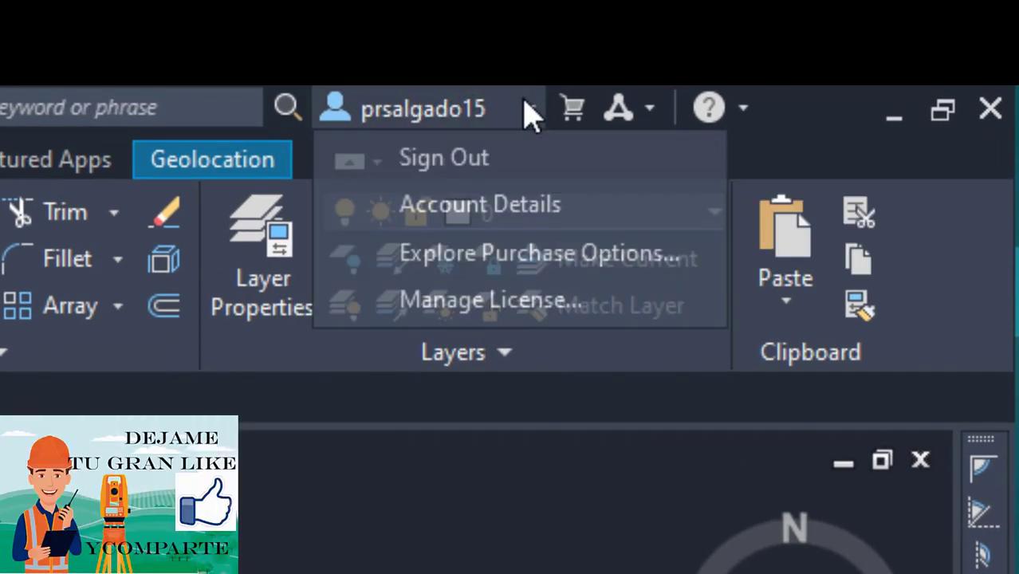
pyautogui.click(530, 113)
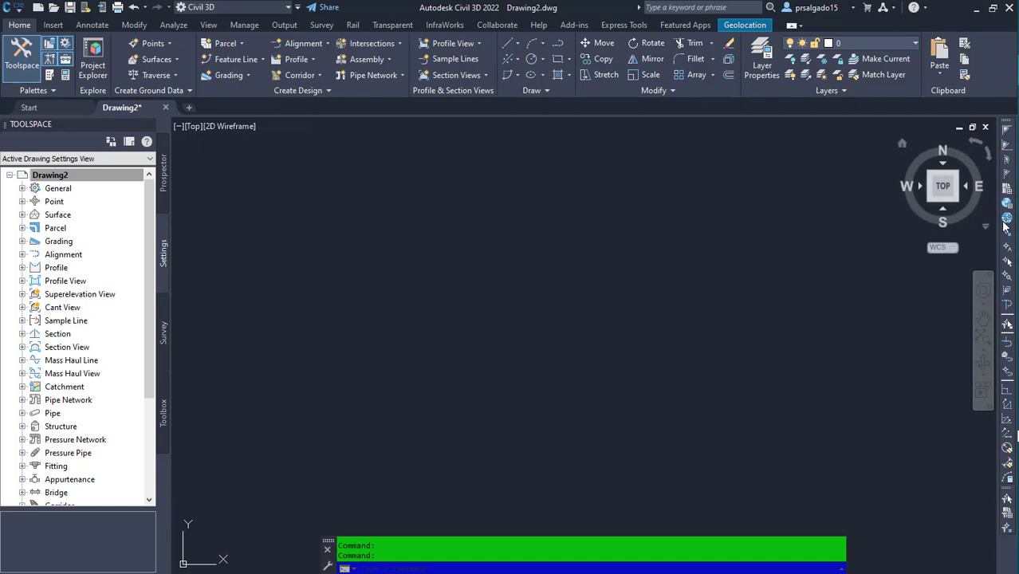
# Switch to Notepad and copy the coordinate pair 515576.772,1434573.847 from the location notes
pyautogui.hotkey('alt', 'Tab')
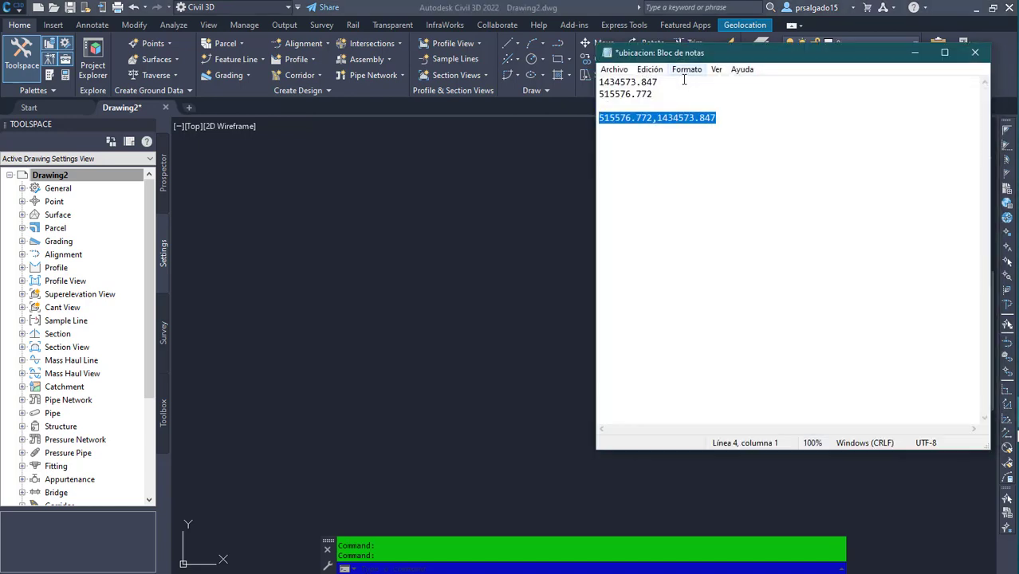
pyautogui.moveTo(718, 46); pyautogui.dragTo(748, 55)
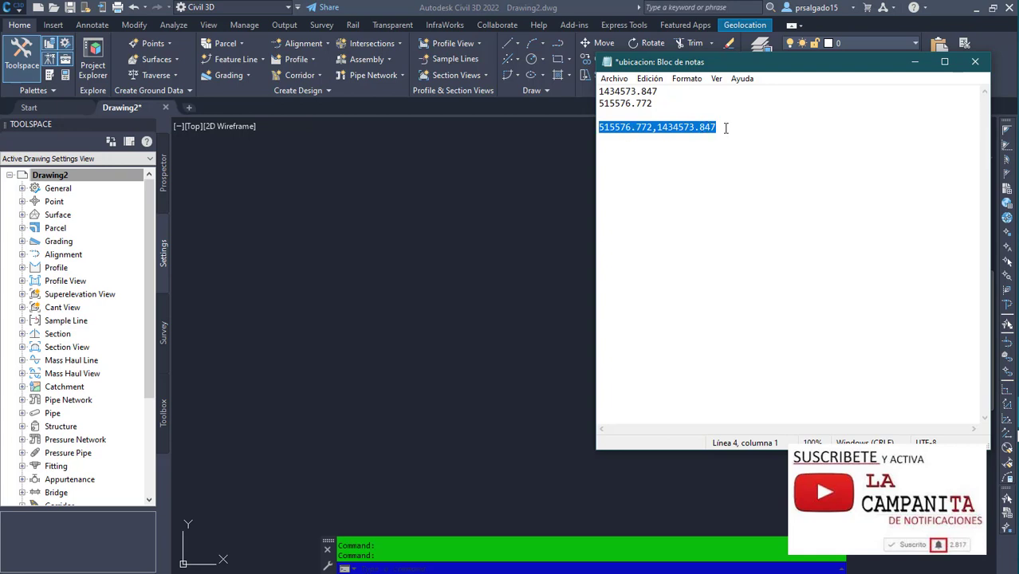
pyautogui.moveTo(725, 128); pyautogui.dragTo(628, 126)
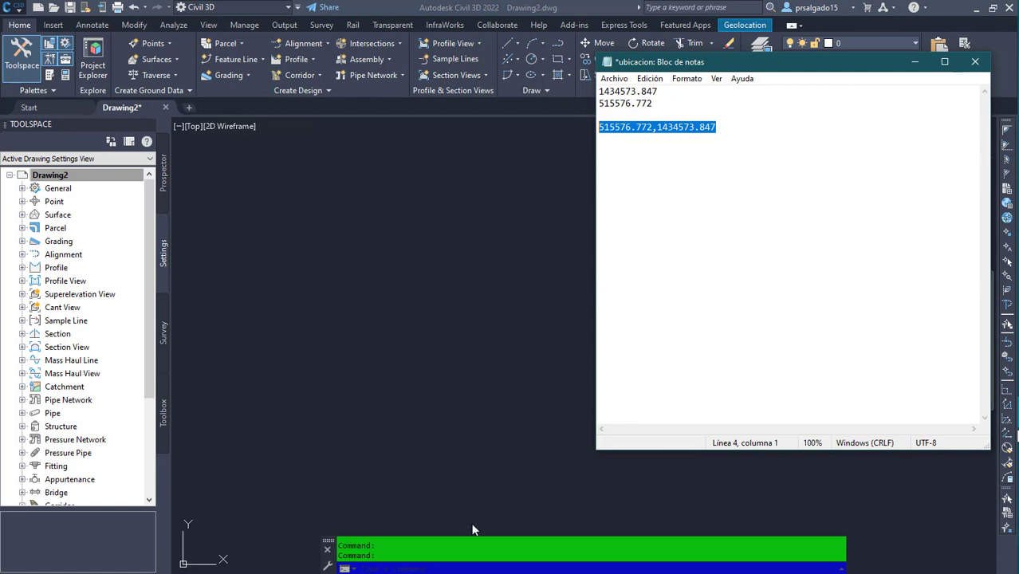
# Switch back to Civil 3D and draw a one-segment polyline starting at 515576.772,1434573.847 with a freely picked second point
pyautogui.click(445, 564)
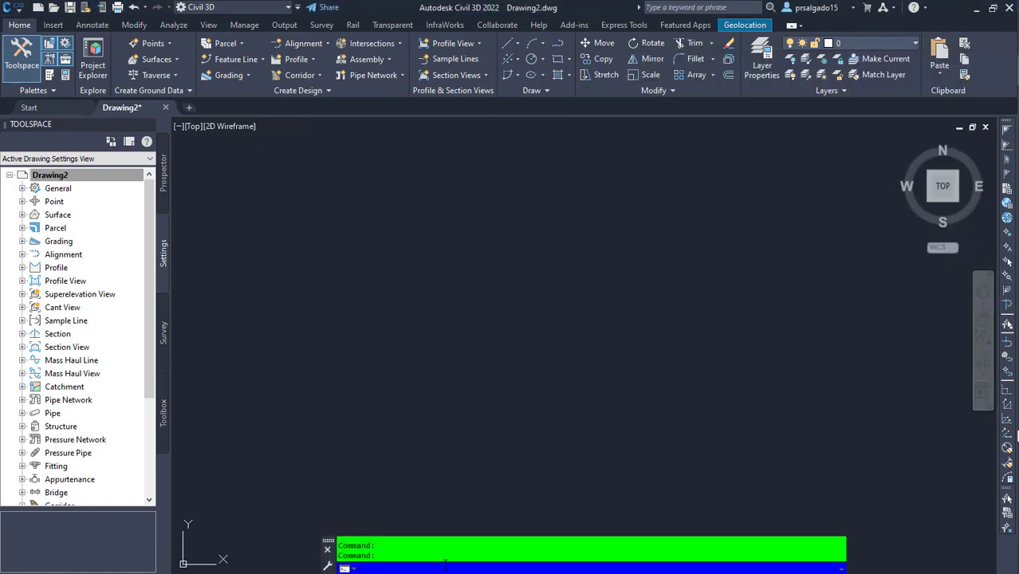
pyautogui.write('pl')
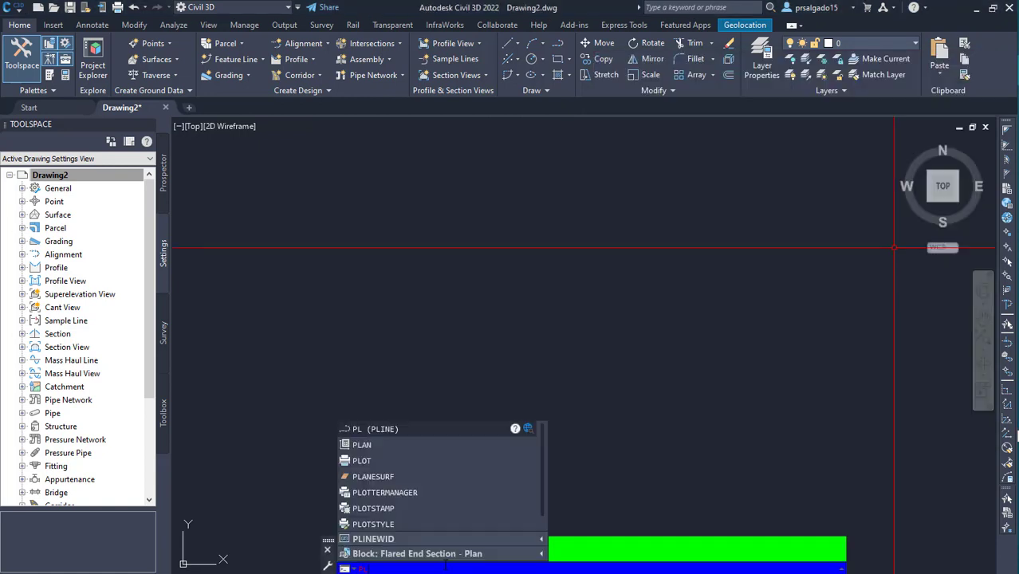
pyautogui.press('Return')
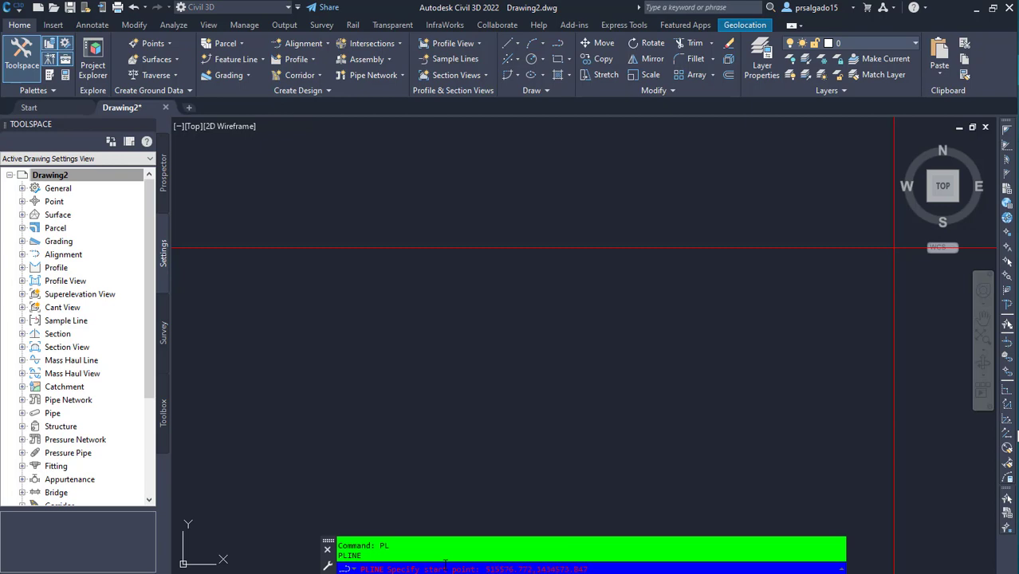
pyautogui.click(894, 250)
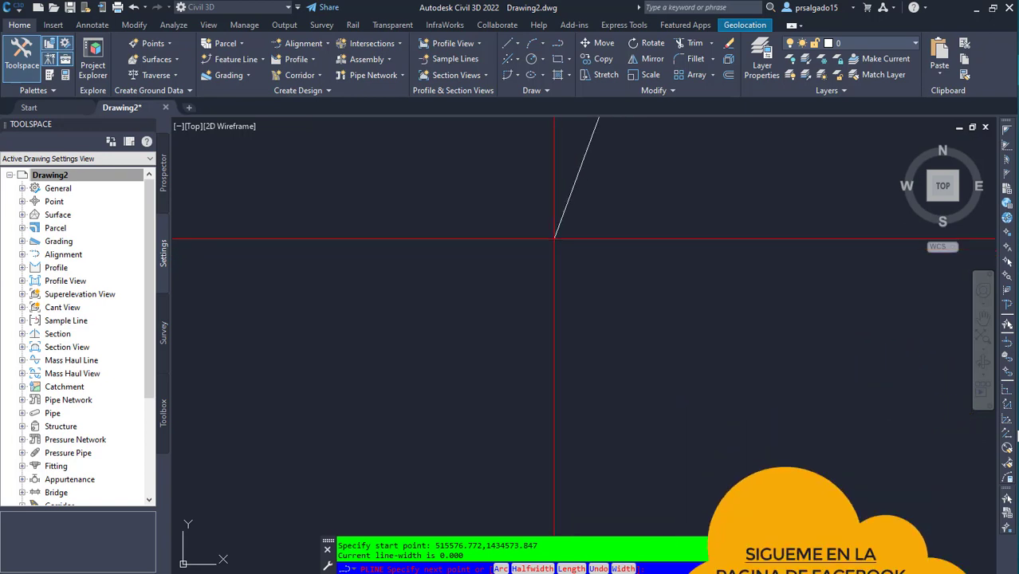
pyautogui.click(528, 245)
pyautogui.press('Escape')
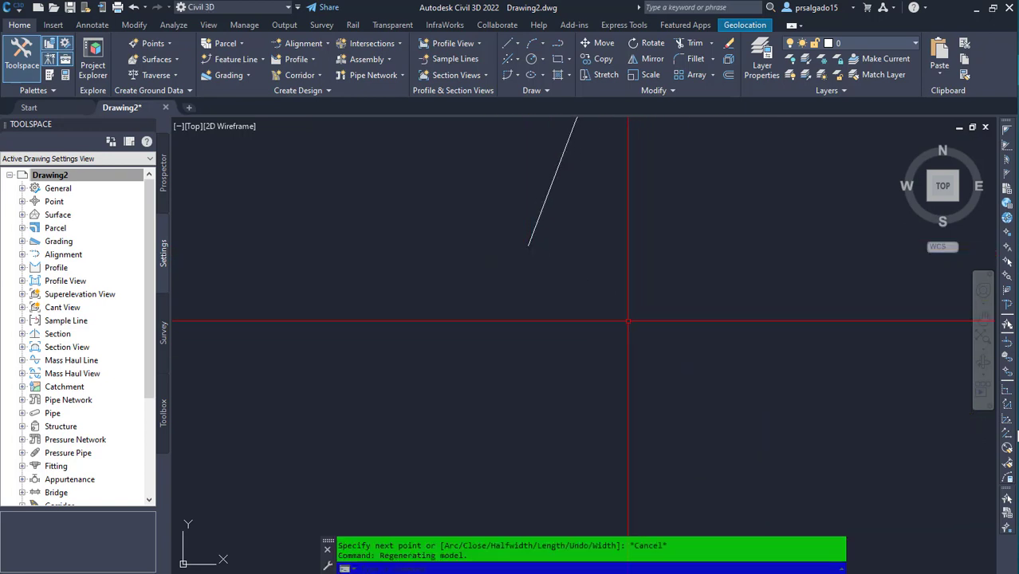
pyautogui.scroll(-3, 629, 322)
pyautogui.scroll(5, 593, 216)
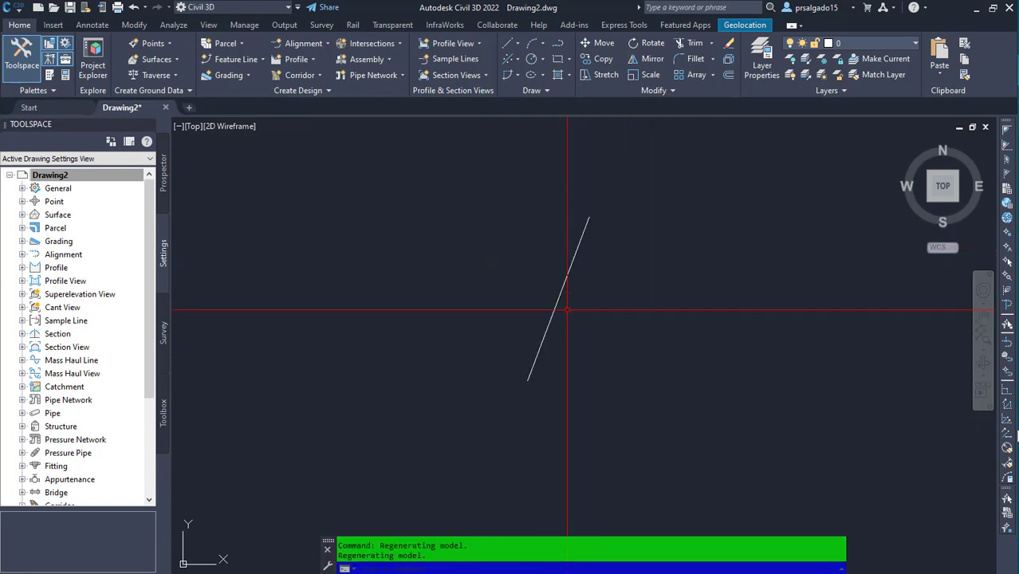
# Stretch the polyline's lower endpoint to a point just above and right of its other endpoint, leaving a shorter segment
pyautogui.click(588, 223)
pyautogui.scroll(-3, 496, 263)
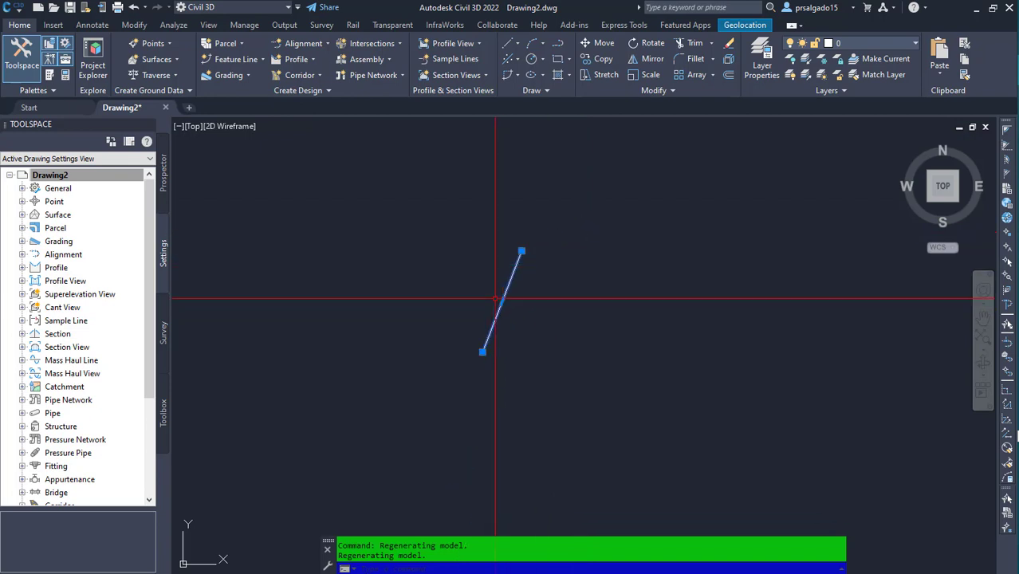
pyautogui.scroll(4, 493, 382)
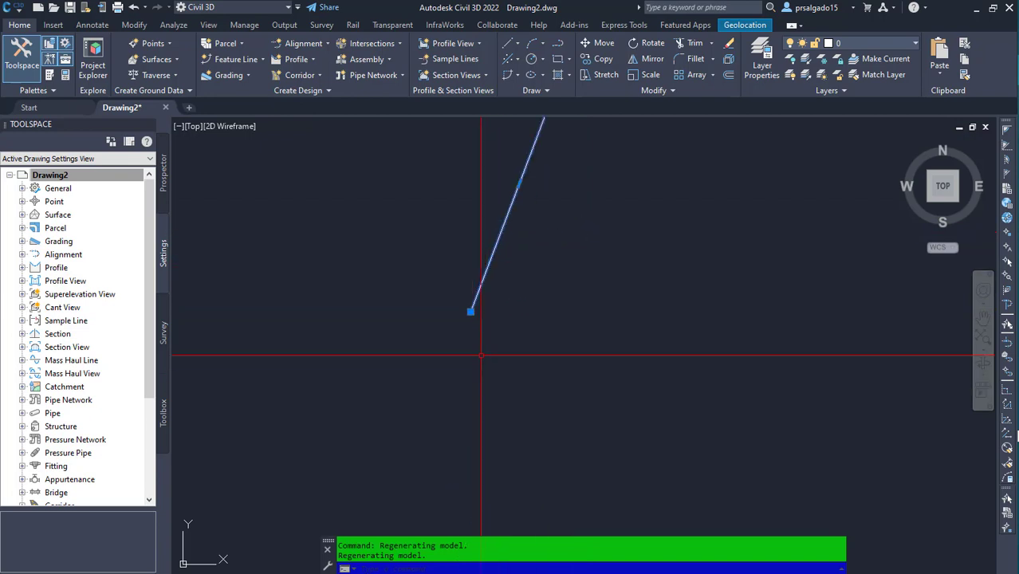
pyautogui.click(469, 311)
pyautogui.scroll(-3, 468, 319)
pyautogui.scroll(4, 497, 278)
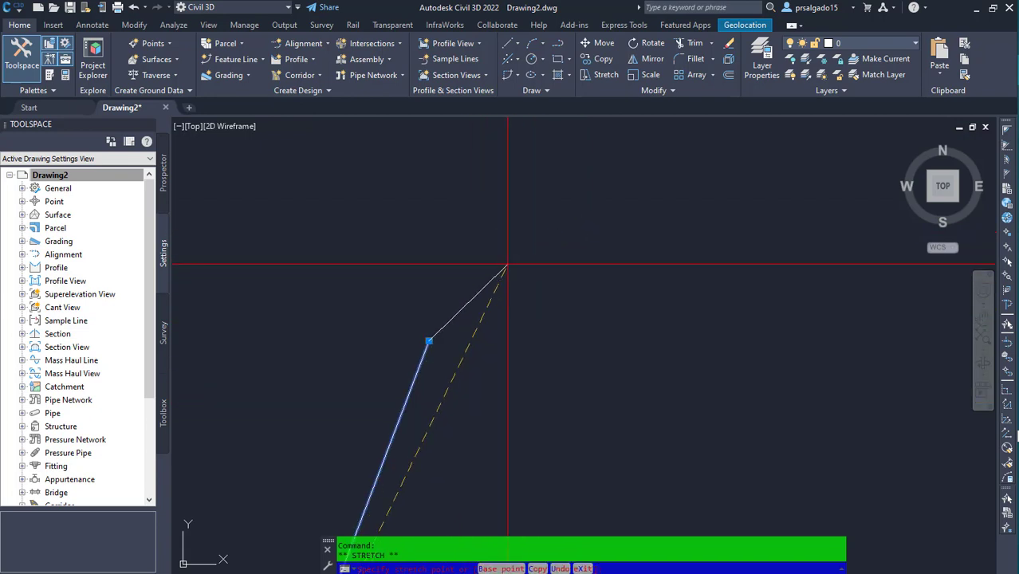
pyautogui.click(473, 279)
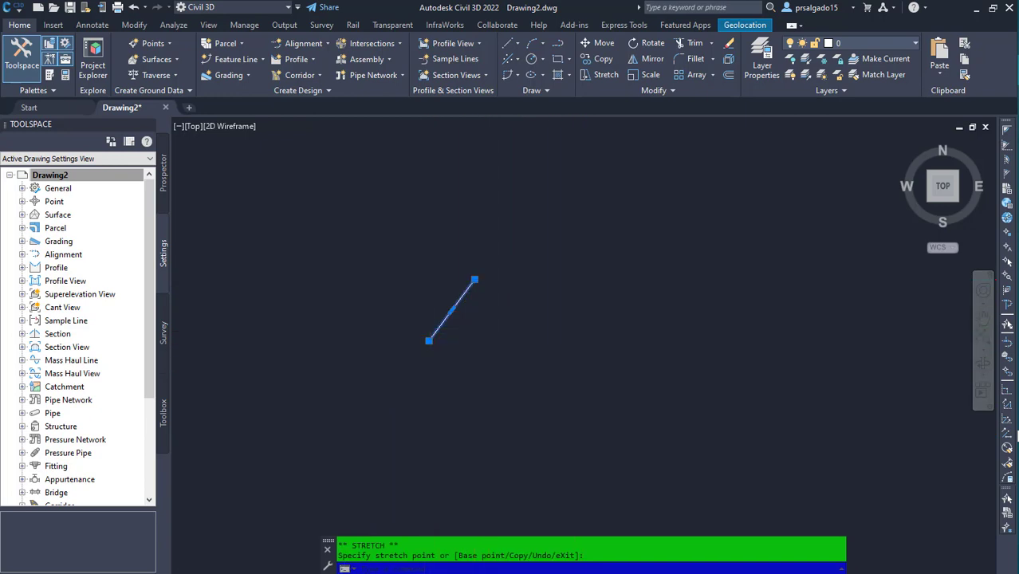
pyautogui.scroll(4, 440, 346)
pyautogui.scroll(-3, 523, 376)
pyautogui.scroll(3, 485, 342)
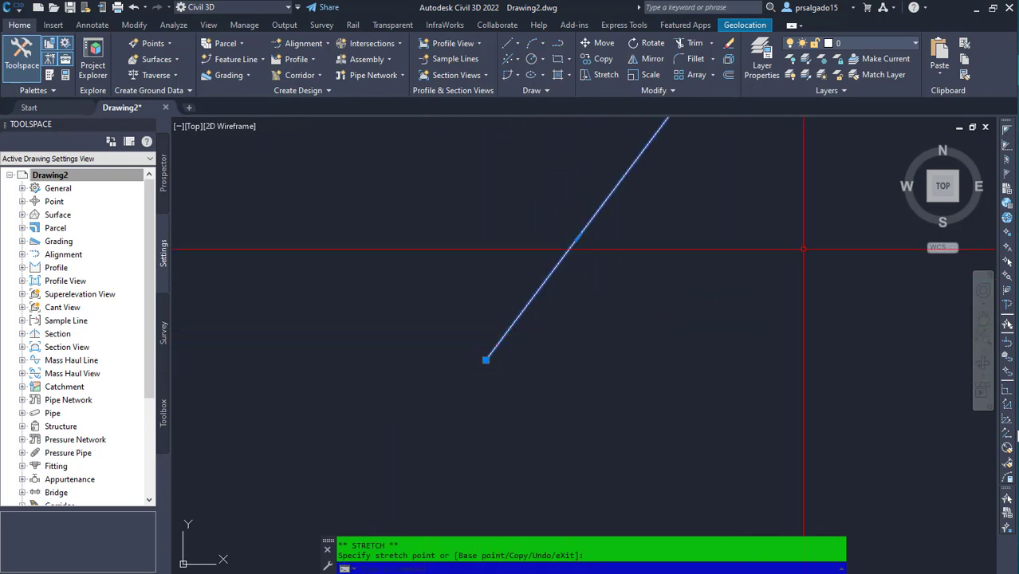
pyautogui.scroll(-2, 606, 329)
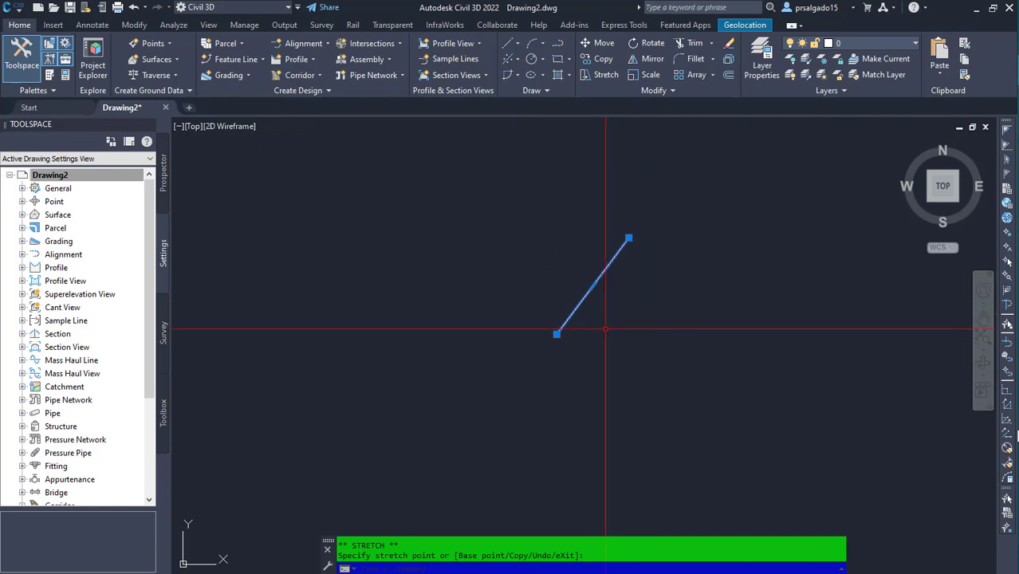
pyautogui.press('Escape')
pyautogui.scroll(2, 630, 272)
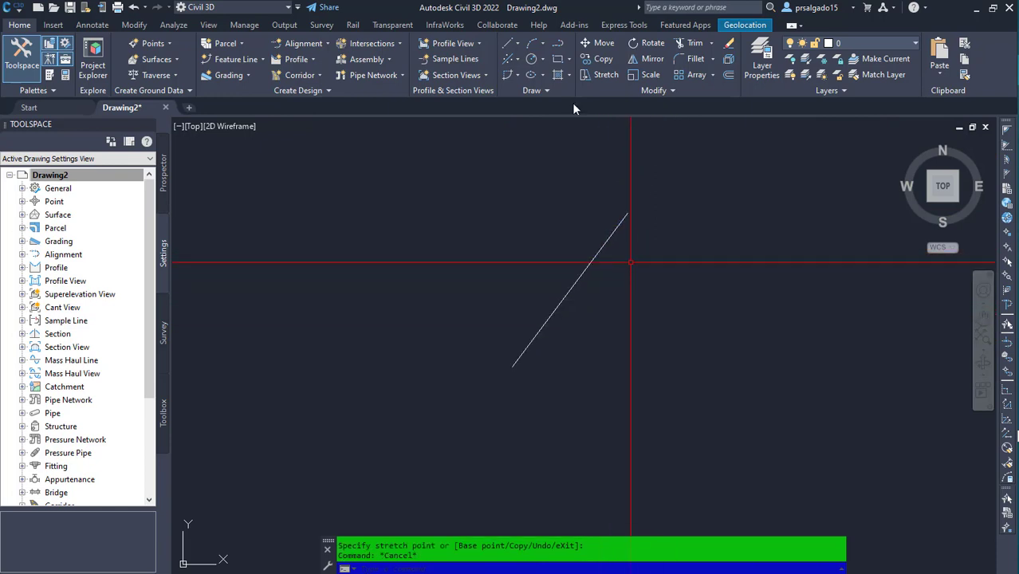
# Start a circle whose centre is given by northing and easting, and enter the northing 1434573.847 copied from Notepad
pyautogui.click(532, 58)
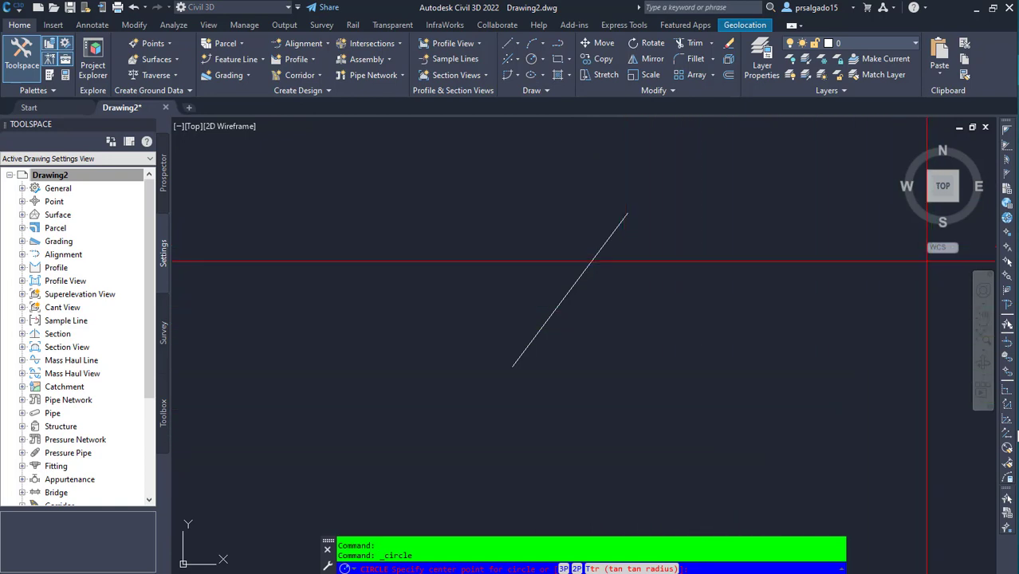
pyautogui.click(1008, 189)
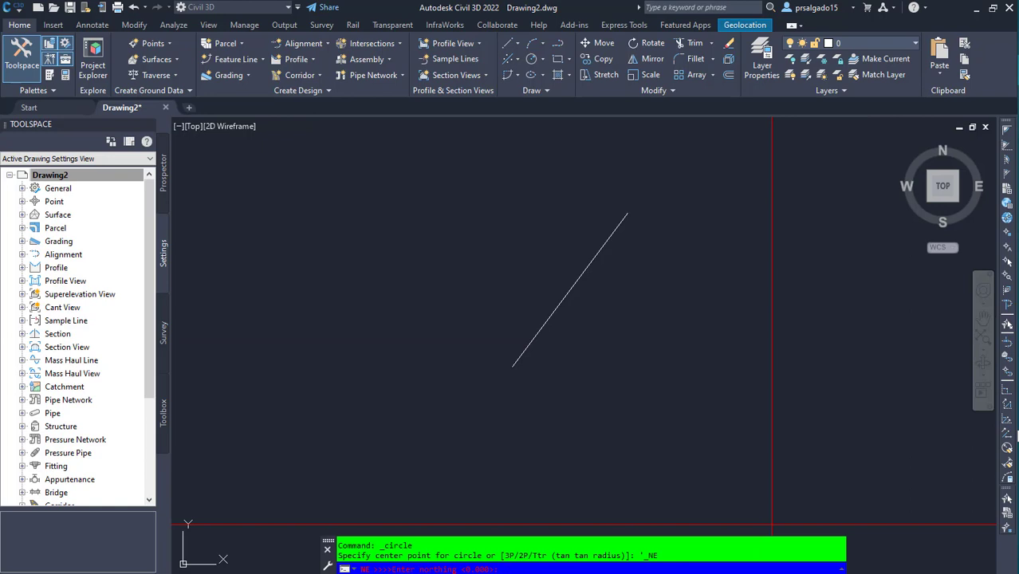
pyautogui.hotkey('alt', 'Tab')
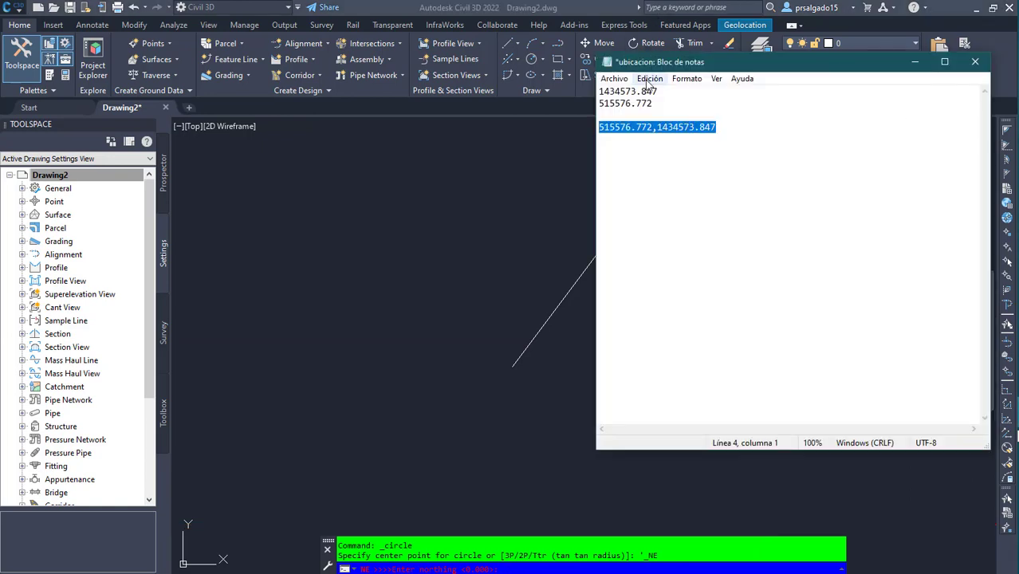
pyautogui.moveTo(658, 91); pyautogui.dragTo(595, 82)
pyautogui.hotkey('ctrl', 'c')
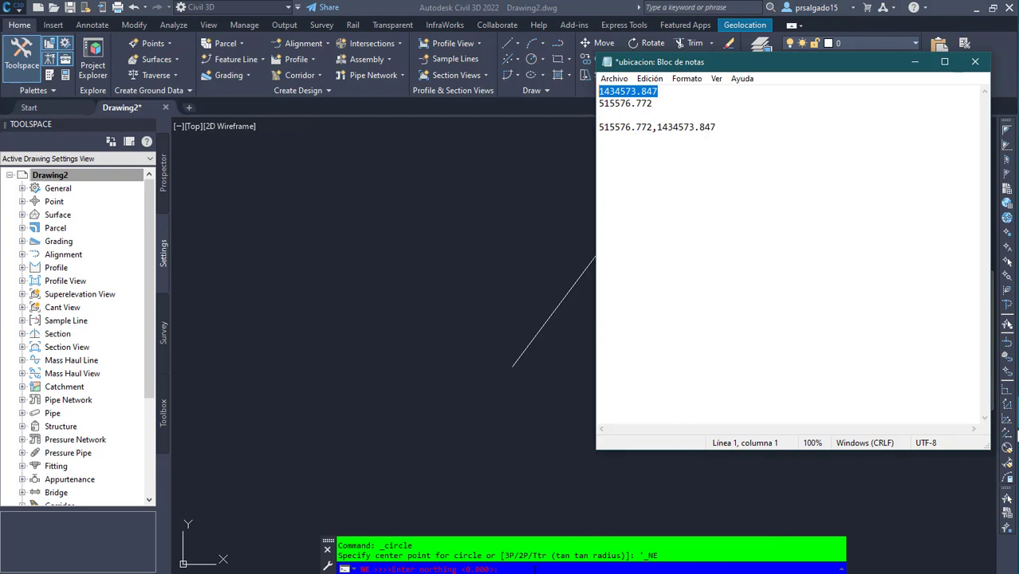
pyautogui.click(517, 569)
pyautogui.hotkey('ctrl', 'v')
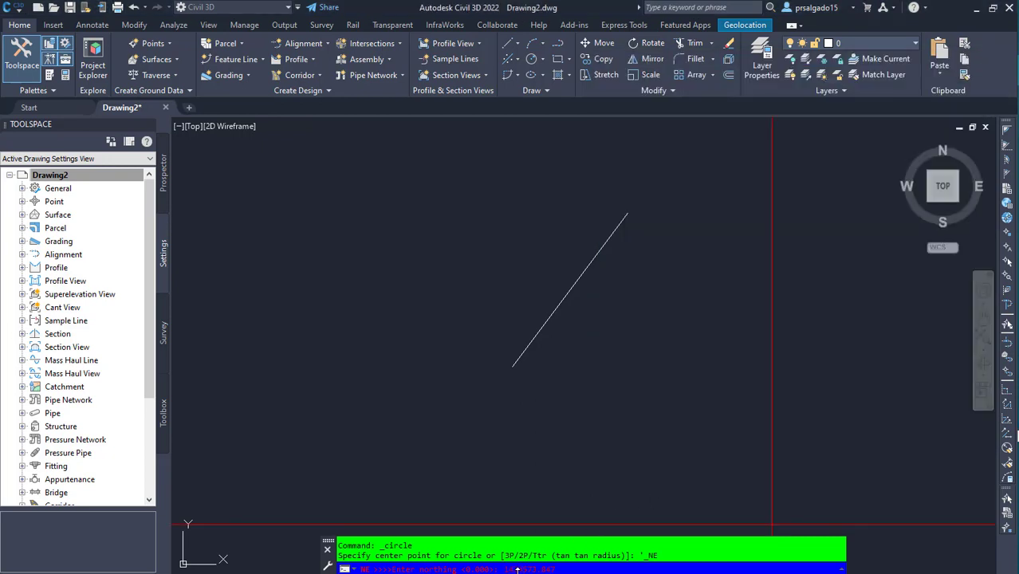
pyautogui.press('Return')
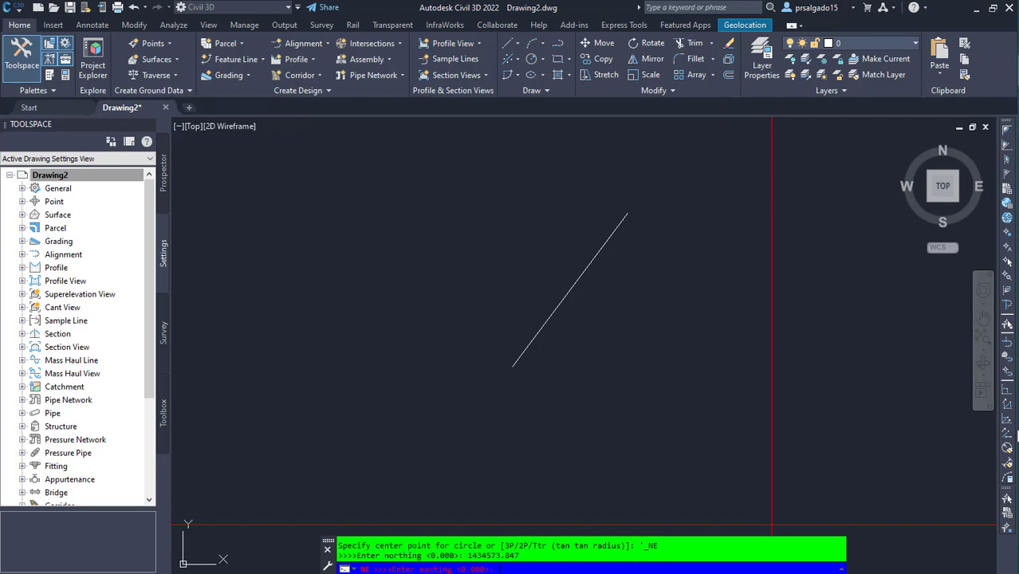
# Copy the easting 515576.772 from the Notepad location notes and enter it in Civil 3D as the circle centre's easting
pyautogui.hotkey('alt', 'Tab')
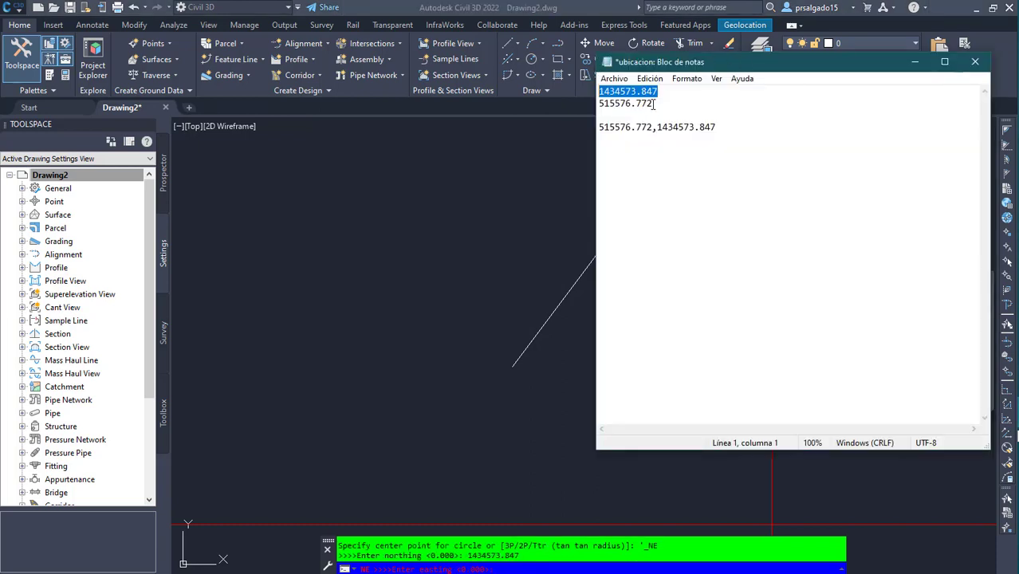
pyautogui.moveTo(654, 104); pyautogui.dragTo(599, 104)
pyautogui.hotkey('ctrl', 'c')
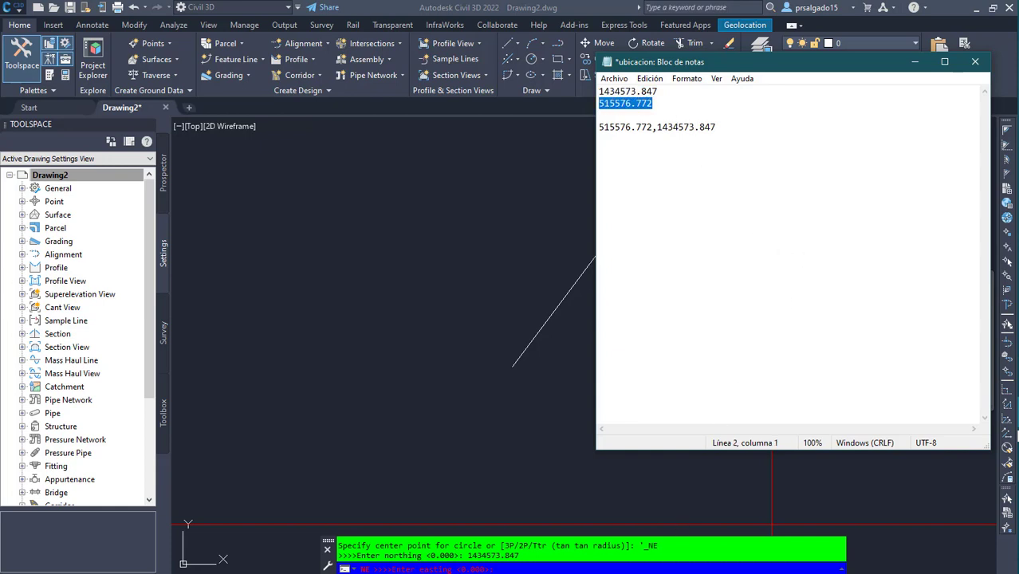
pyautogui.hotkey('alt', 'Tab')
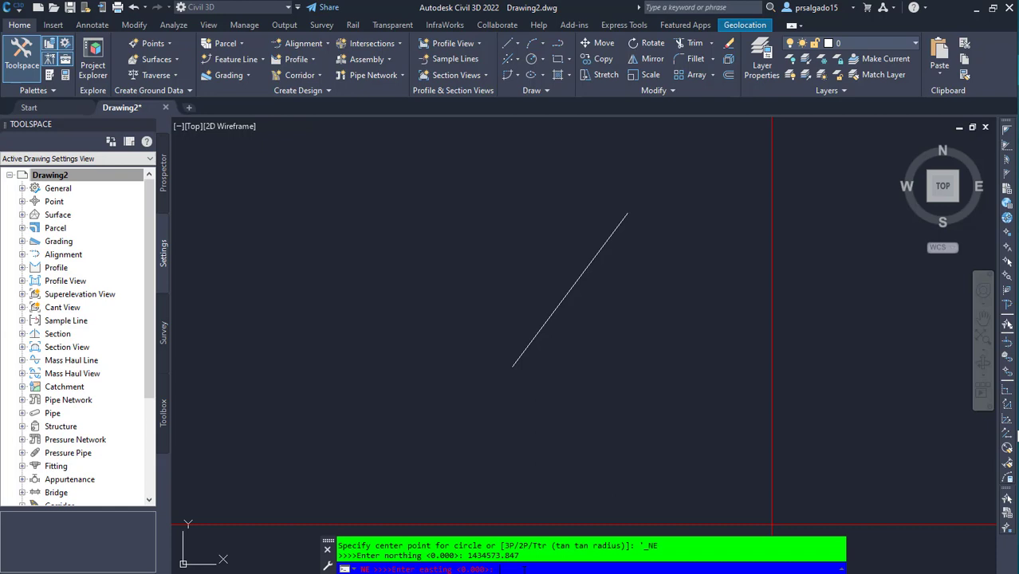
pyautogui.hotkey('ctrl', 'v')
pyautogui.press('Return')
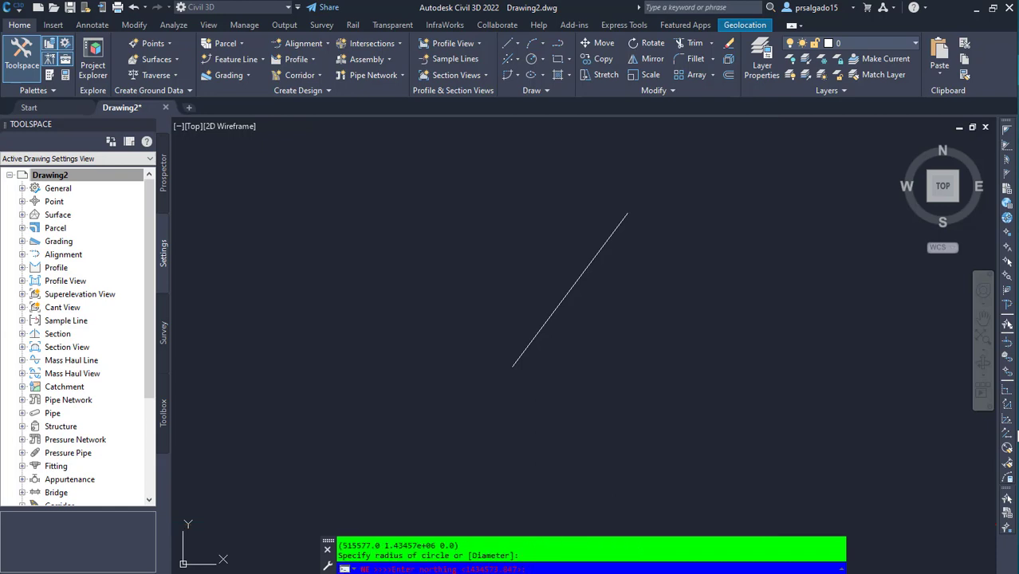
# Cancel the repeated northing request and finish the circle with a freely picked radius around the polyline's lower endpoint
pyautogui.press('Escape')
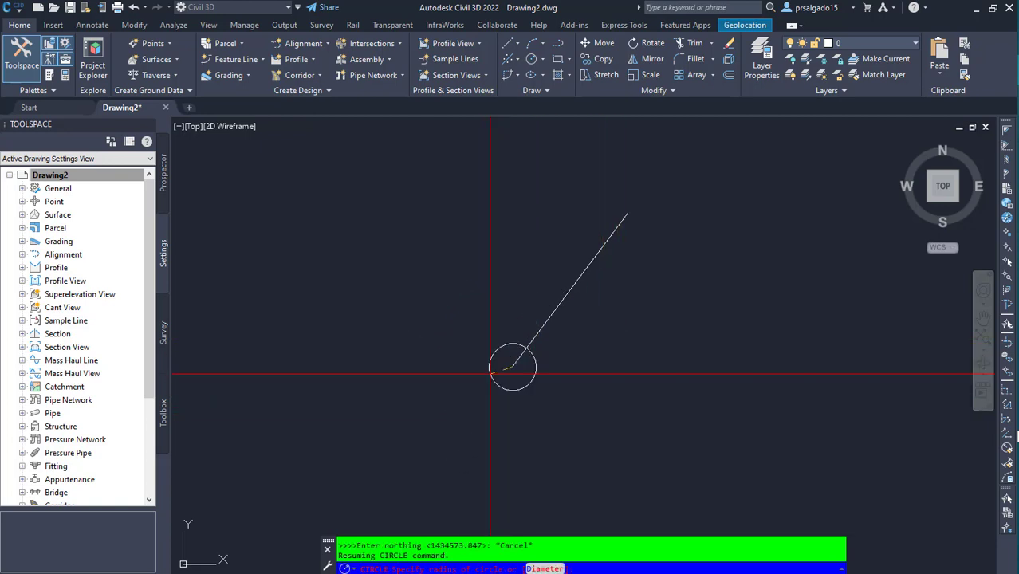
pyautogui.scroll(3, 541, 371)
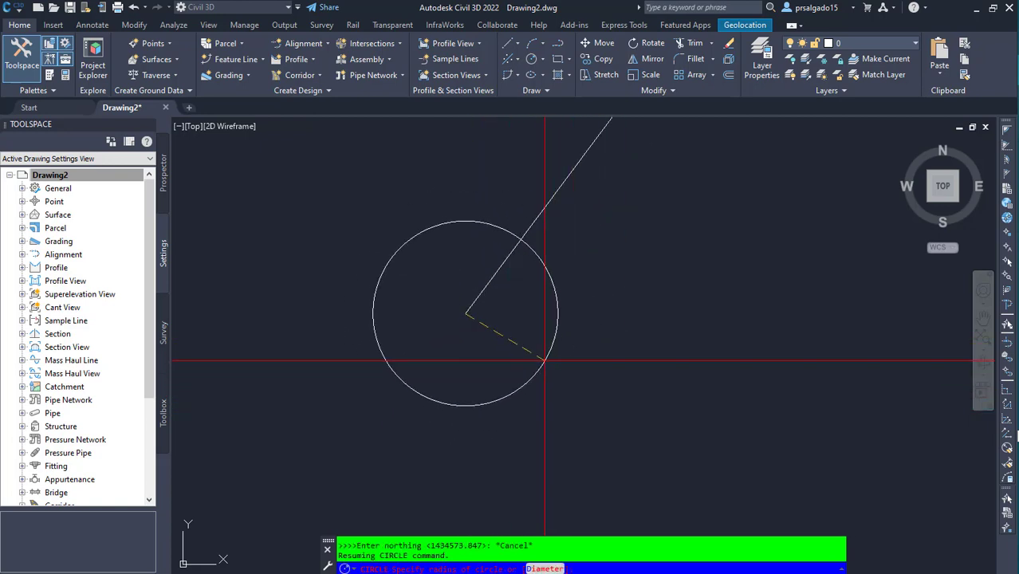
pyautogui.click(590, 384)
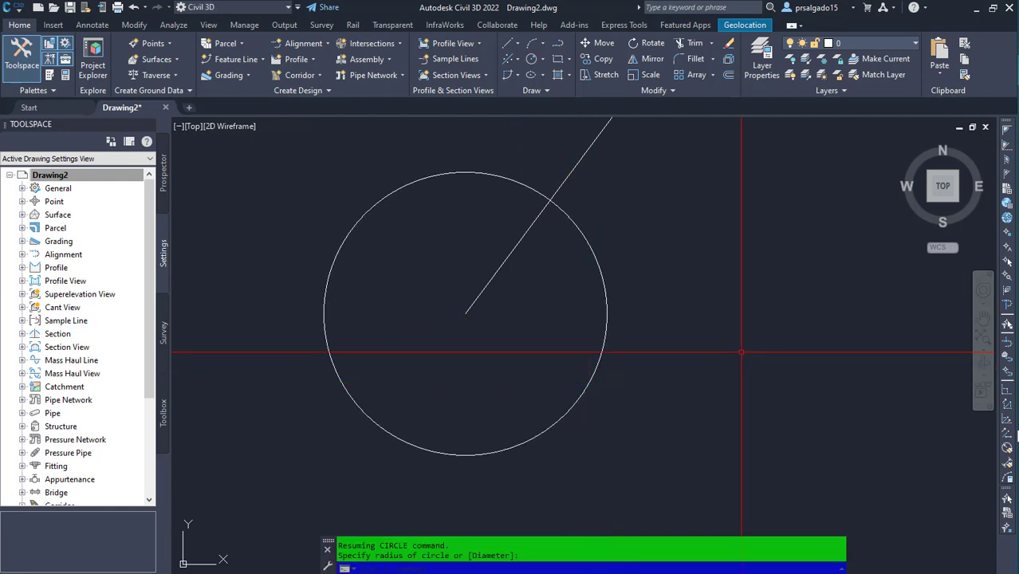
# Turn on the aerial online map behind the drawing
pyautogui.scroll(-2, 785, 289)
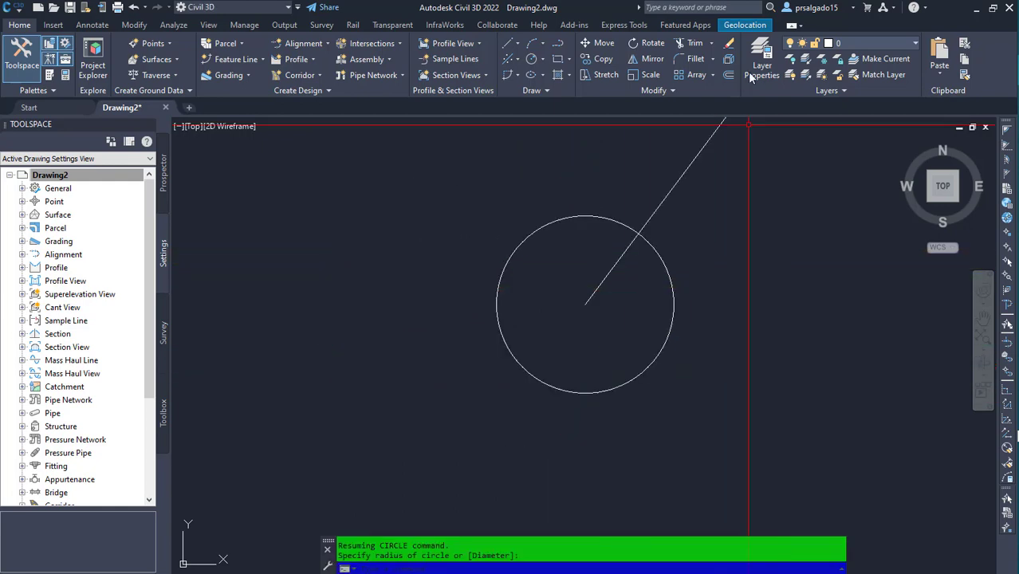
pyautogui.click(746, 26)
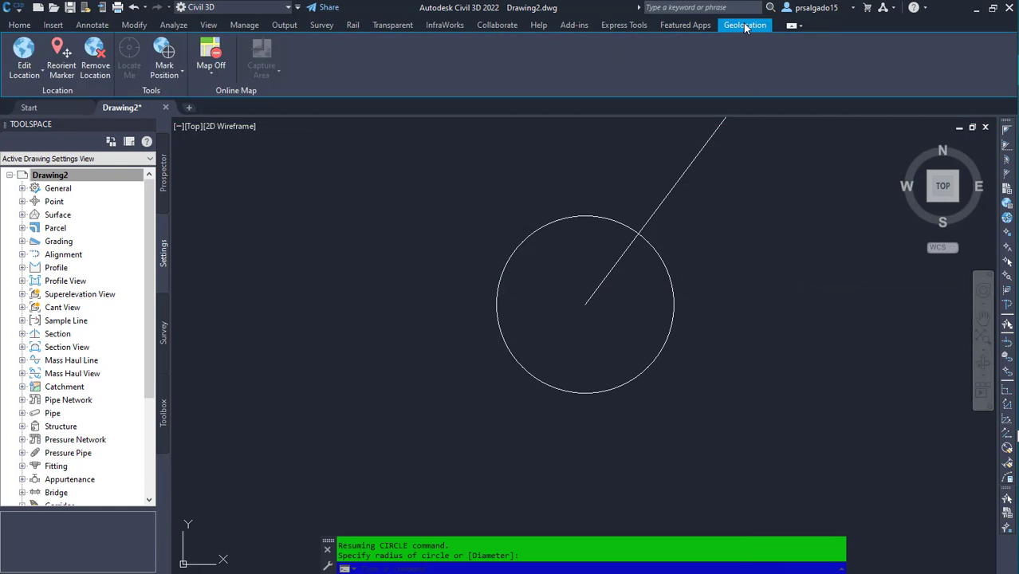
pyautogui.click(210, 74)
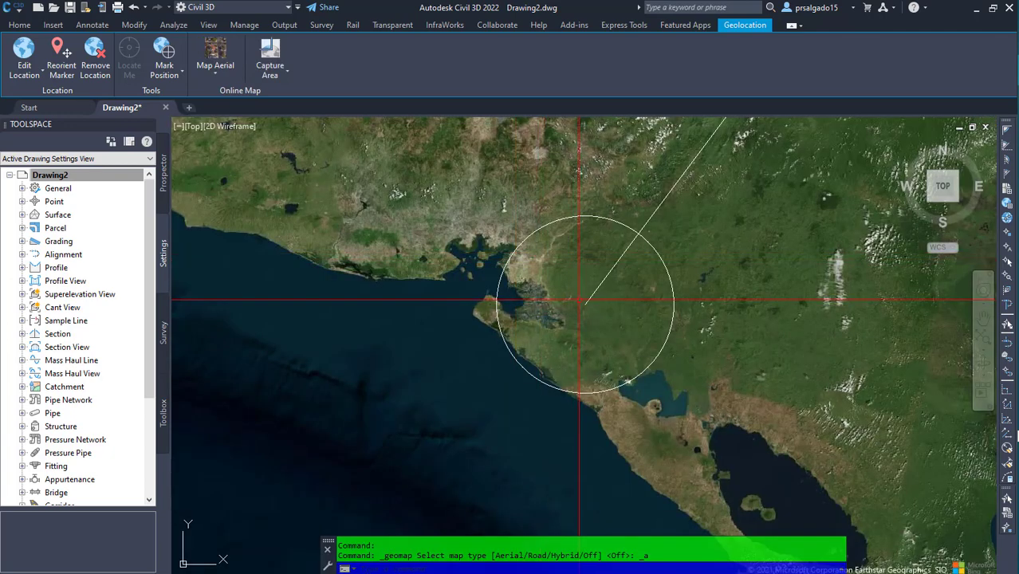
# Shrink the circle about its centre to roughly one eighth of its radius
pyautogui.scroll(4, 590, 316)
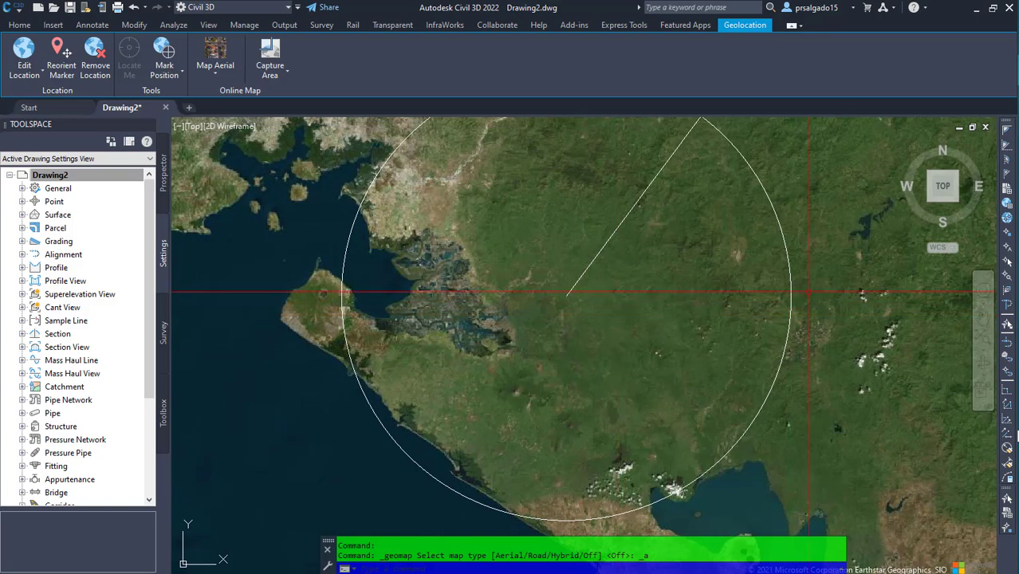
pyautogui.click(792, 296)
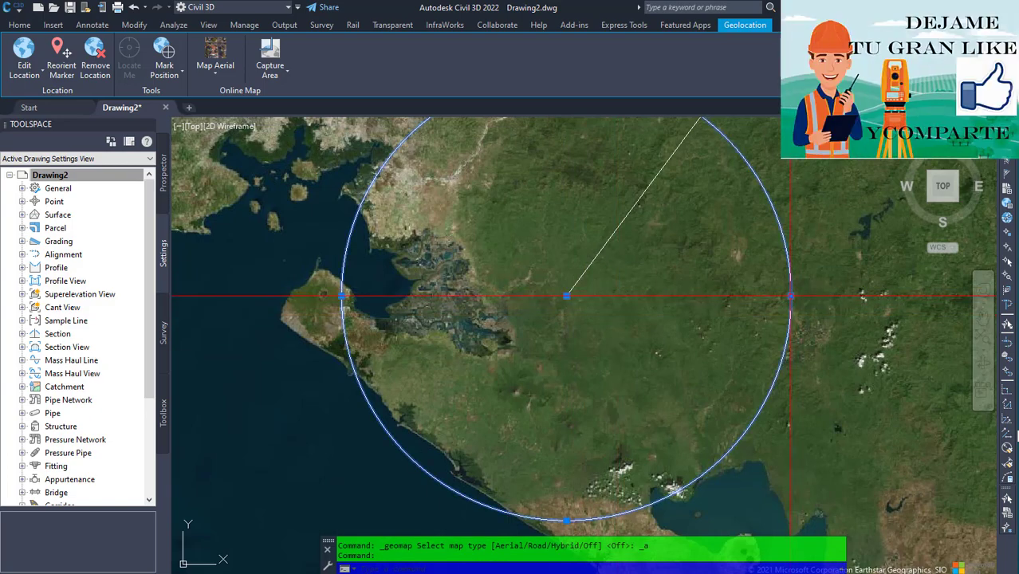
pyautogui.click(791, 297)
pyautogui.click(597, 297)
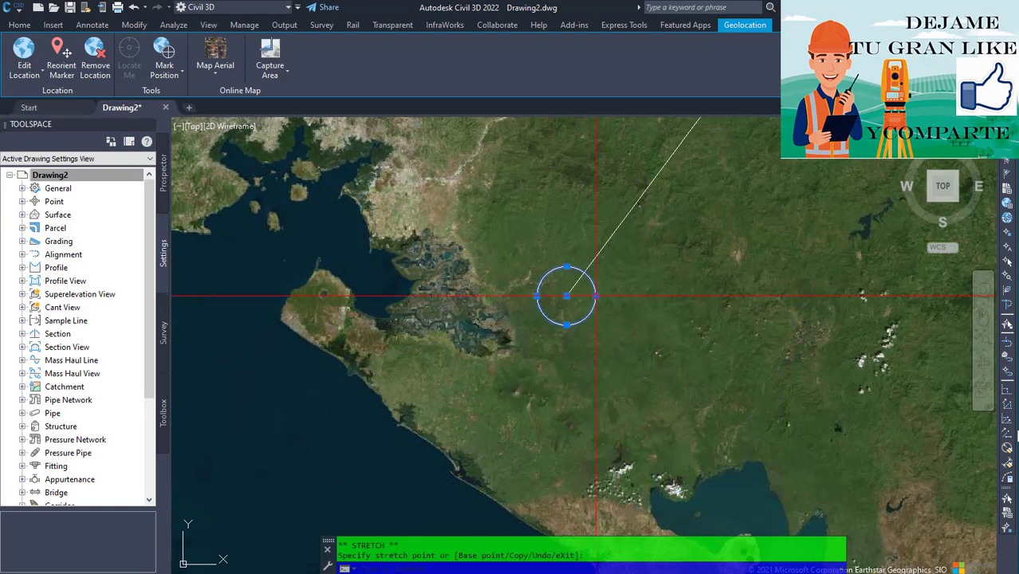
# Reduce the circle's radius further in two stretches until it encloses only the countryside and road bend around the coordinate point
pyautogui.scroll(5, 567, 297)
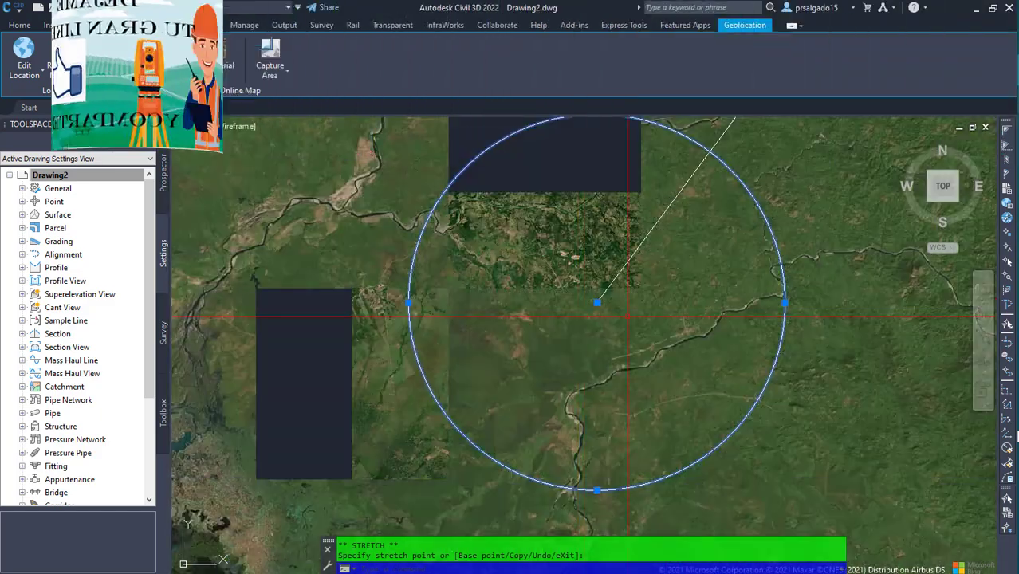
pyautogui.click(786, 303)
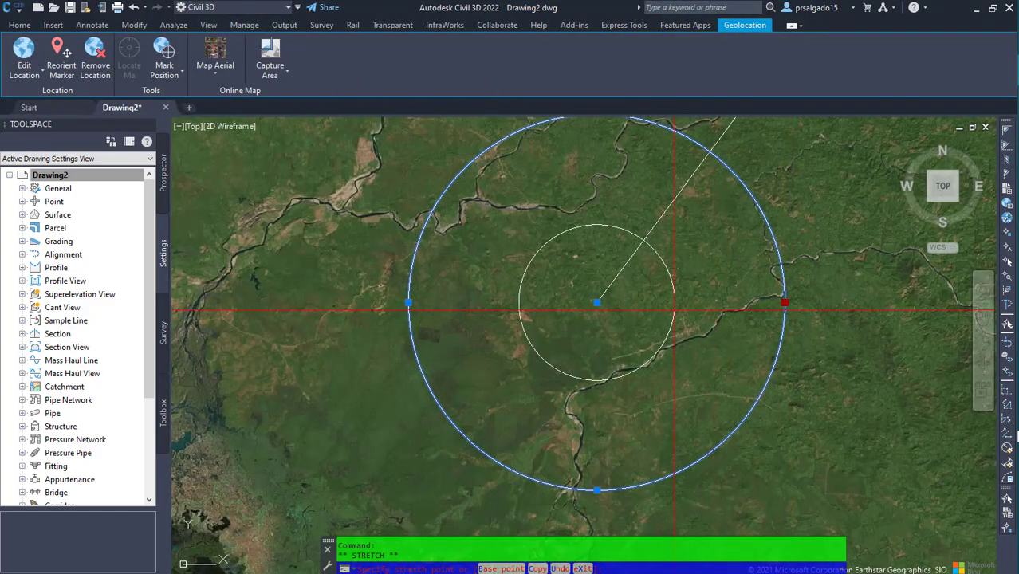
pyautogui.scroll(-5, 630, 307)
pyautogui.scroll(6, 595, 307)
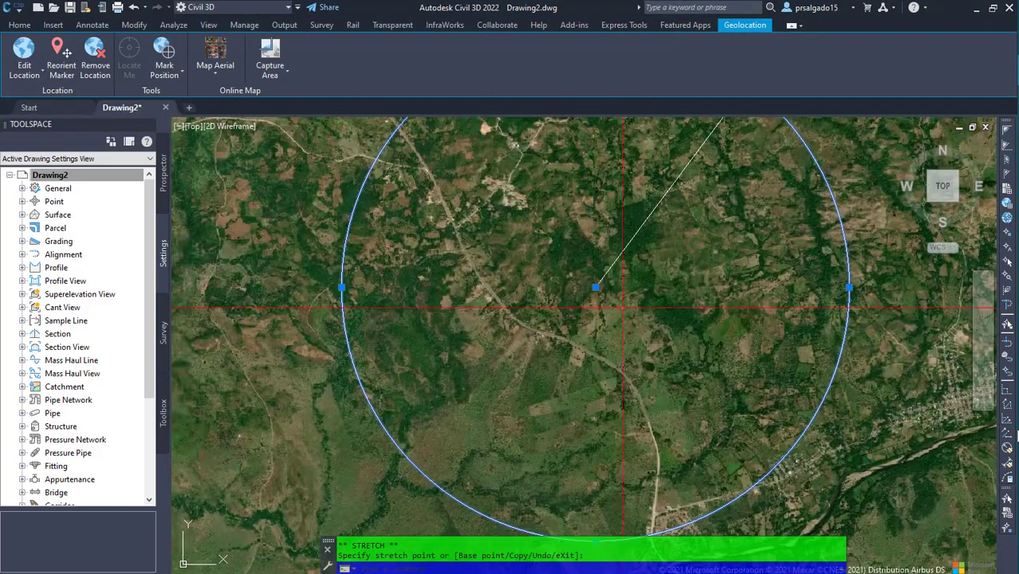
pyautogui.scroll(4, 599, 287)
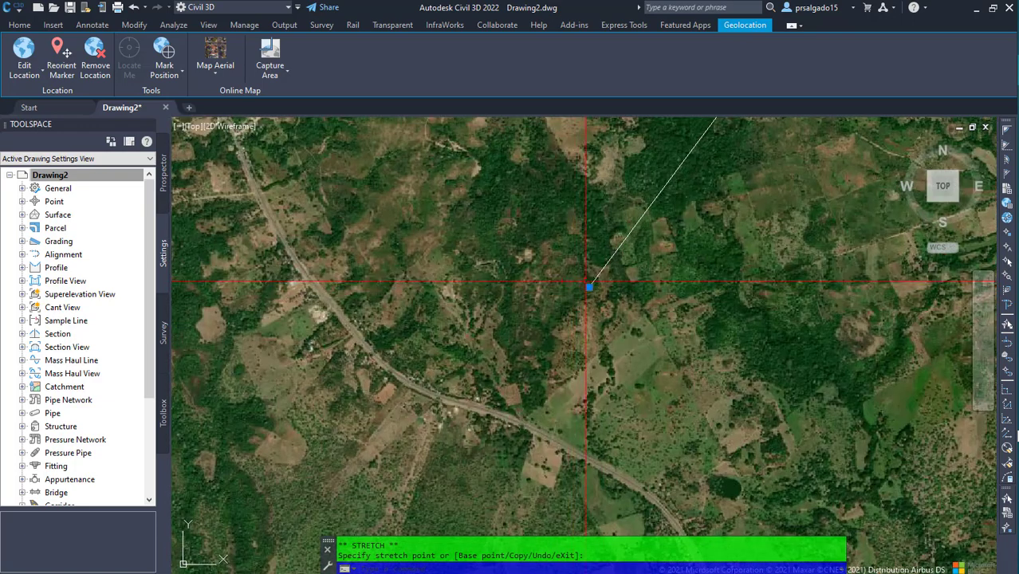
pyautogui.scroll(-4, 594, 286)
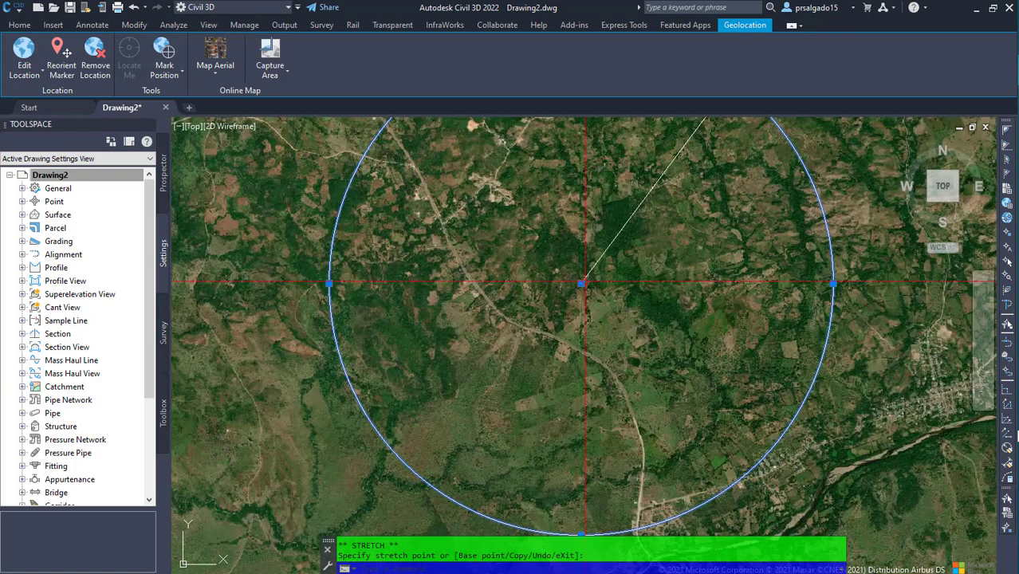
pyautogui.click(833, 283)
pyautogui.click(709, 283)
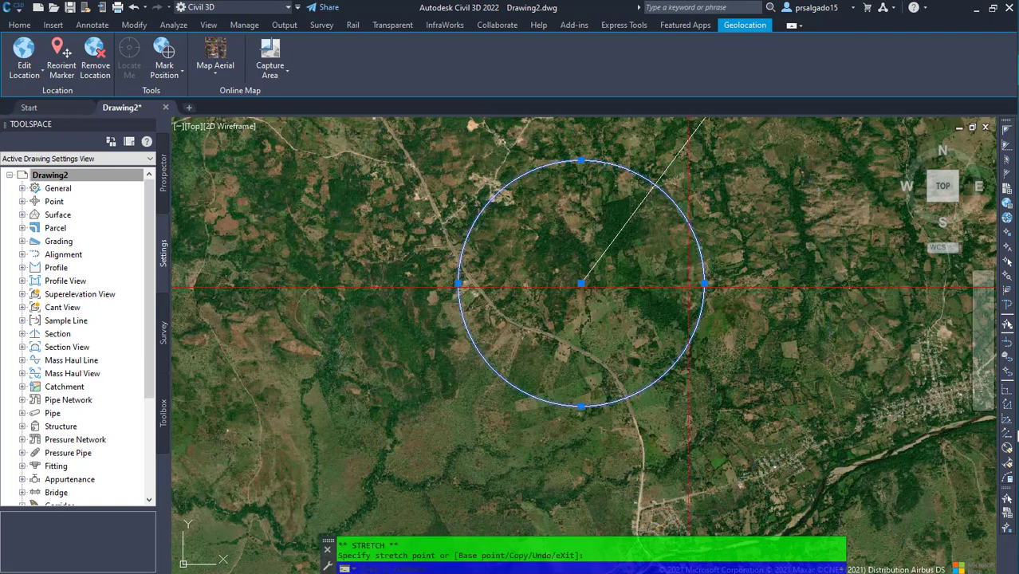
# Deselect the circle and examine the aerial imagery around the marked location, including the nearby road and settlements
pyautogui.scroll(2, 559, 295)
pyautogui.scroll(-4, 562, 301)
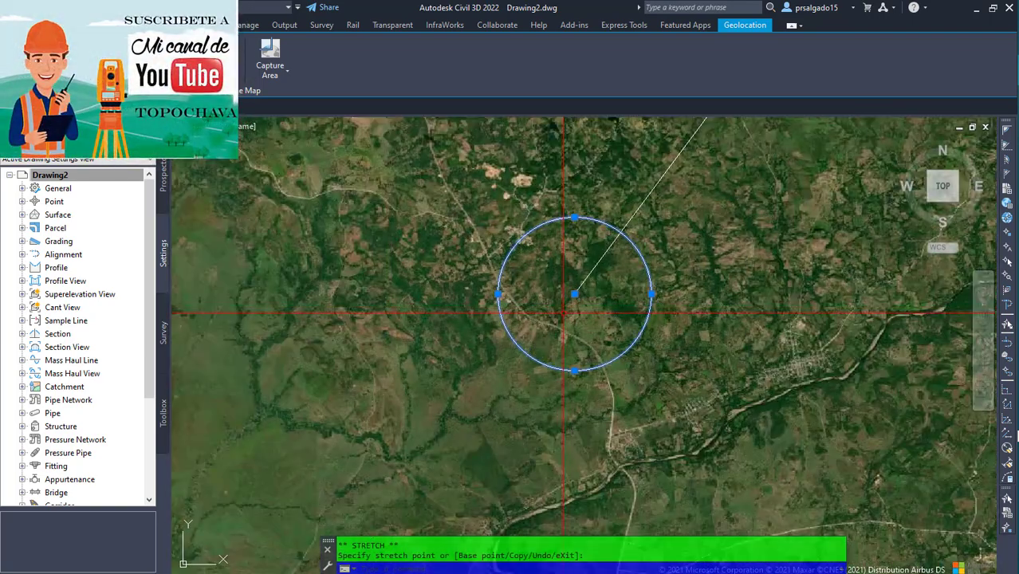
pyautogui.scroll(2, 591, 331)
pyautogui.press('Escape')
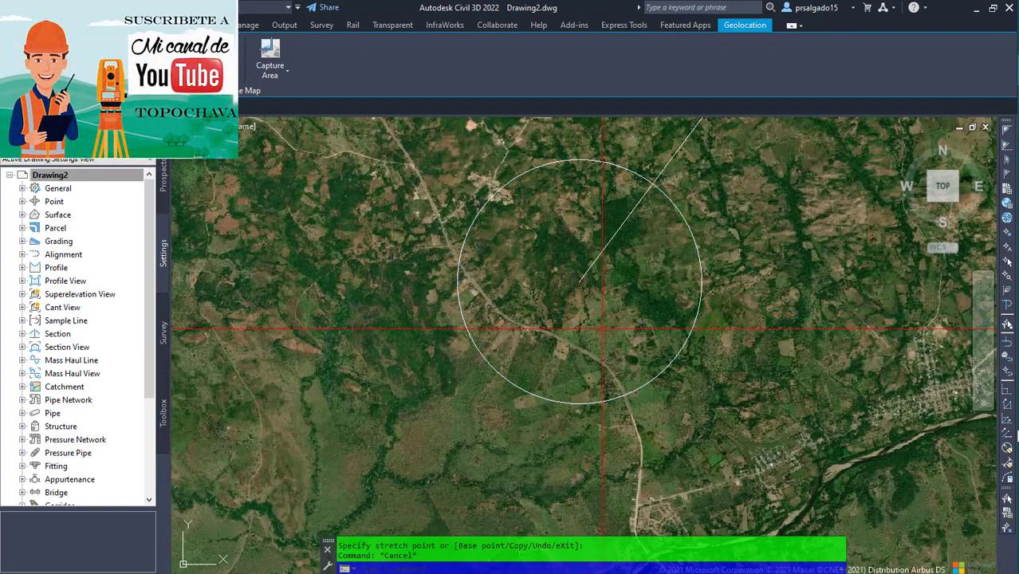
pyautogui.scroll(-4, 594, 325)
pyautogui.scroll(4, 594, 325)
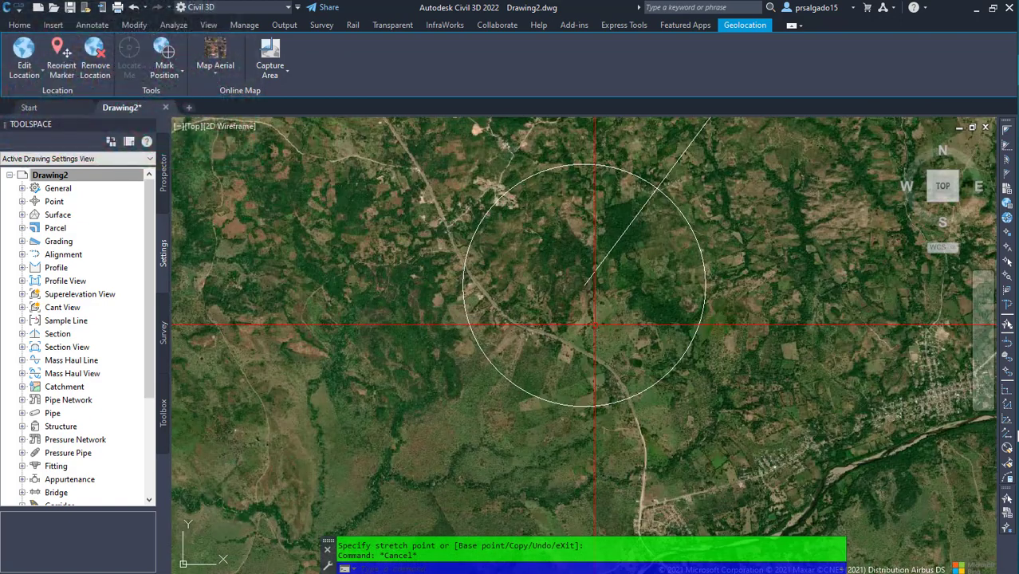
pyautogui.scroll(-2, 572, 329)
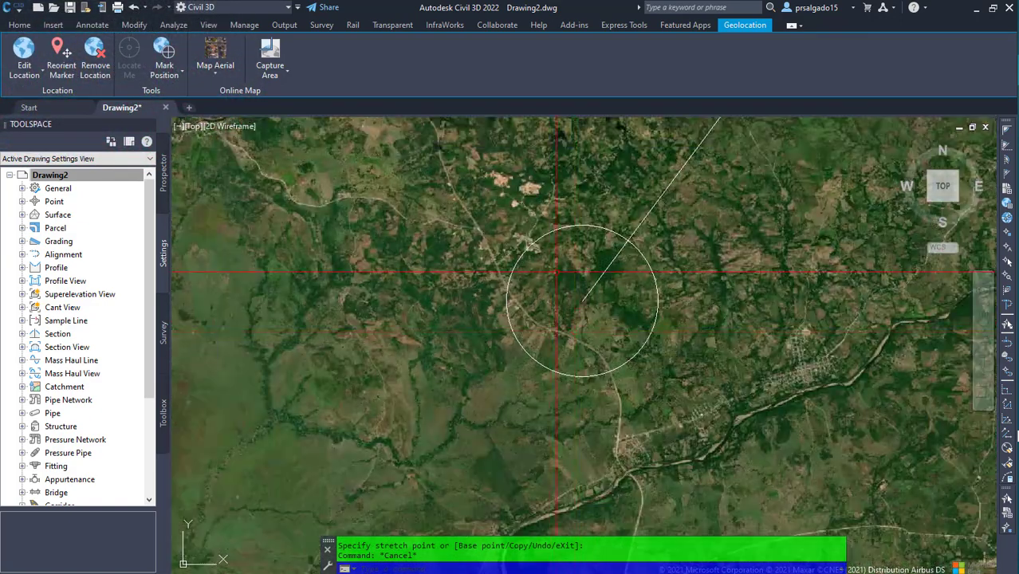
pyautogui.scroll(2, 556, 274)
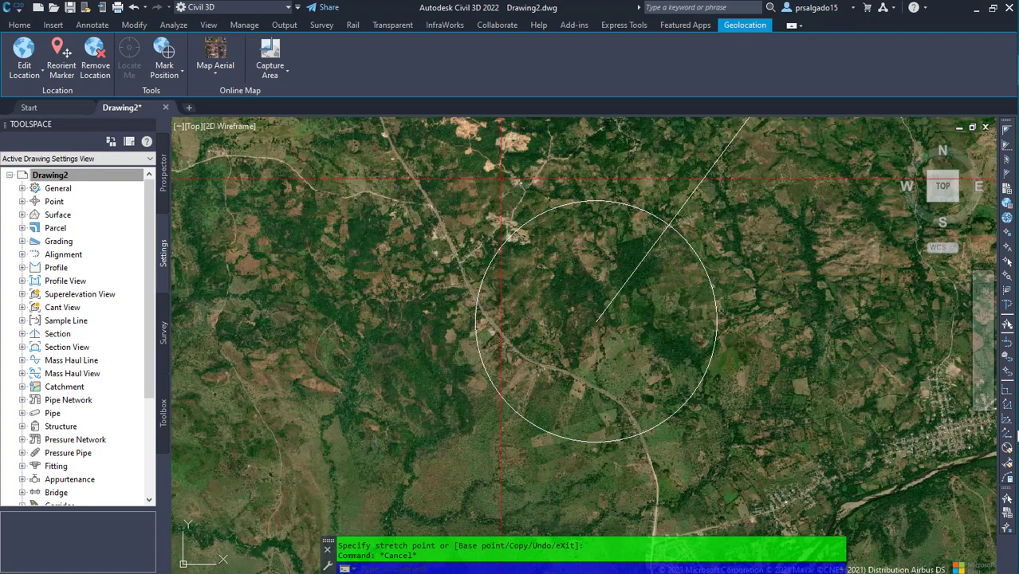
pyautogui.scroll(-2, 558, 302)
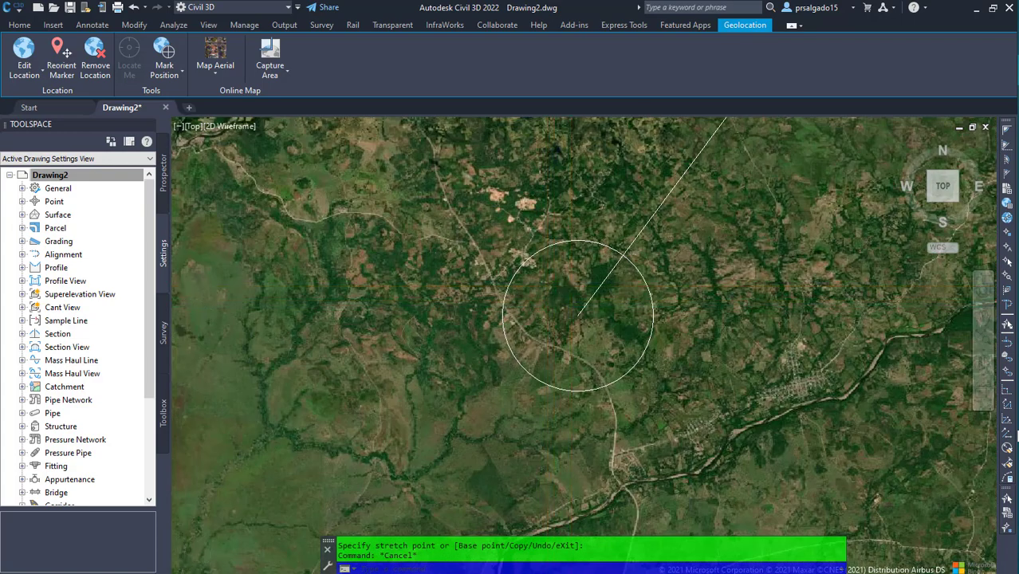
pyautogui.scroll(2, 571, 286)
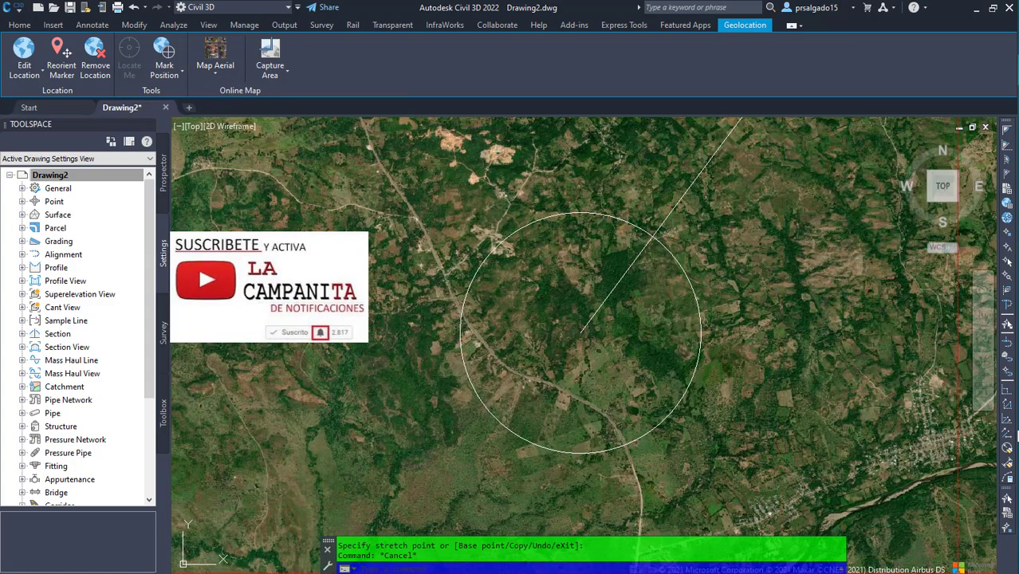
# Check the roads and place names around the circle on the Road map, and return the online map to Aerial
pyautogui.click(212, 72)
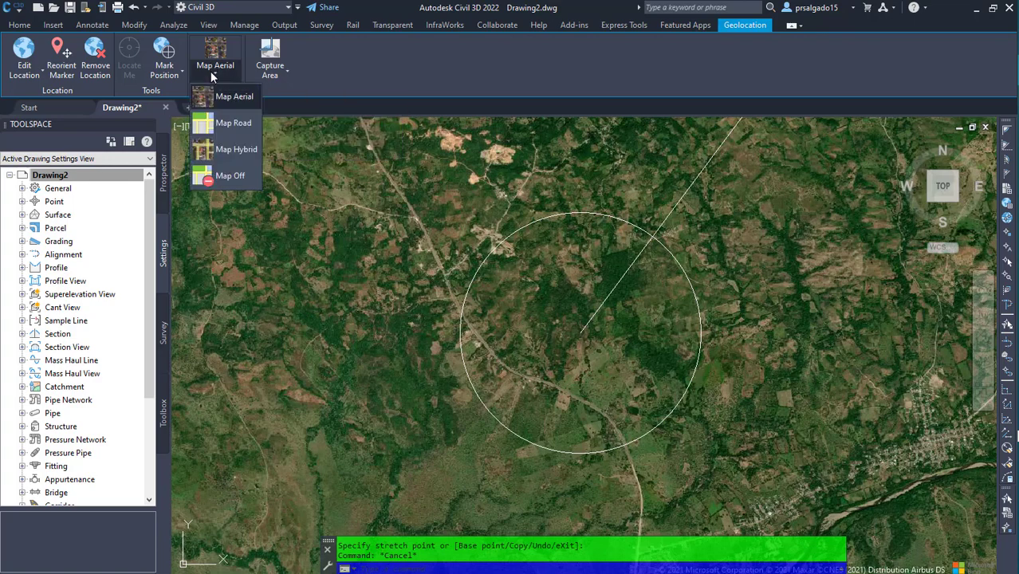
pyautogui.click(219, 122)
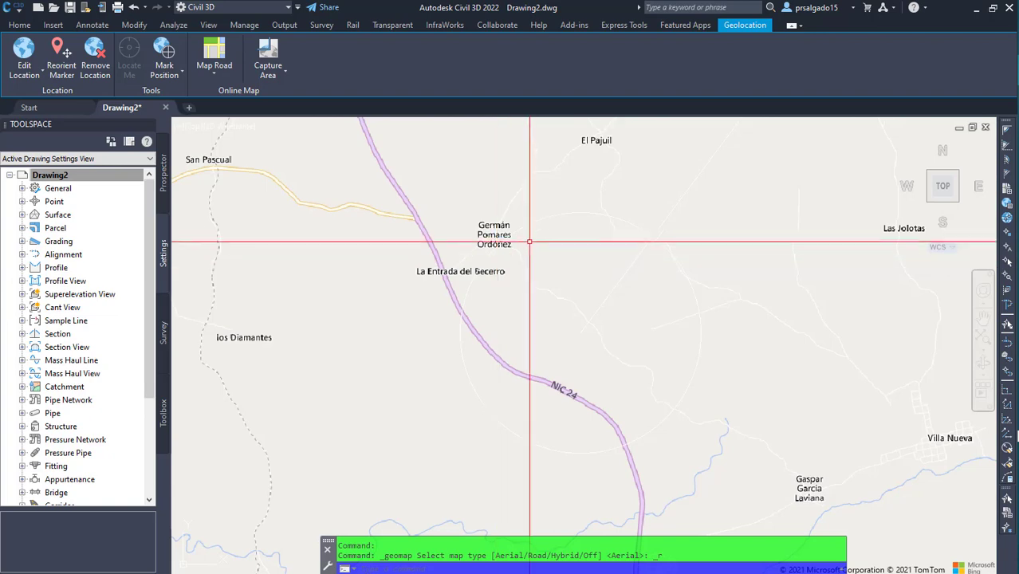
pyautogui.scroll(-2, 560, 243)
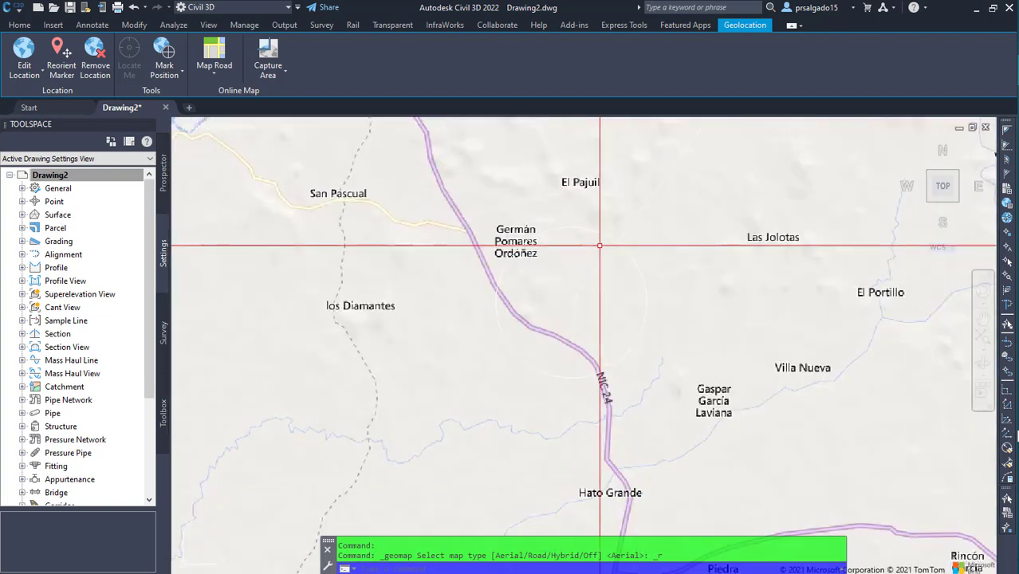
pyautogui.scroll(2, 595, 249)
pyautogui.scroll(-2, 560, 240)
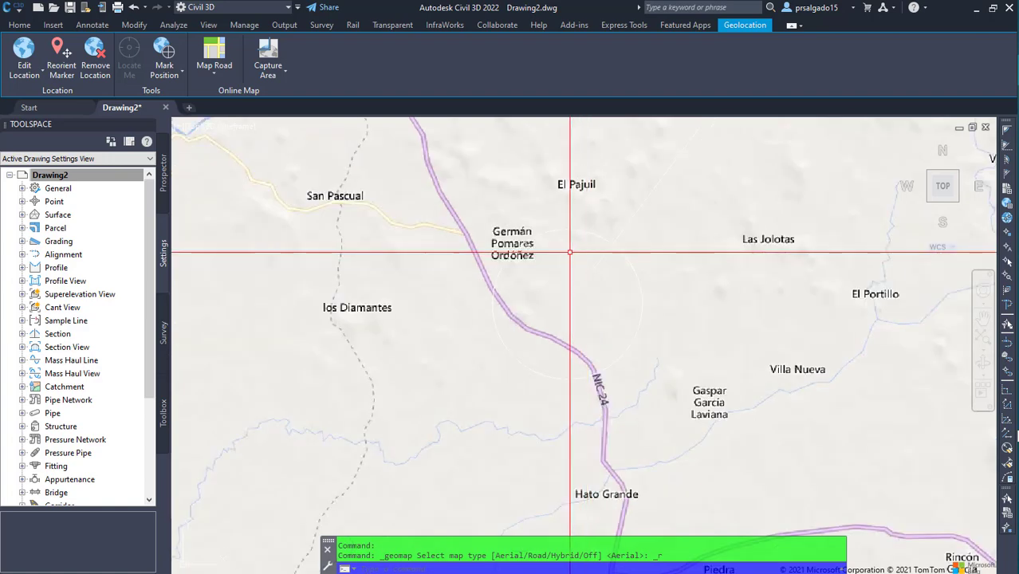
pyautogui.scroll(2, 531, 246)
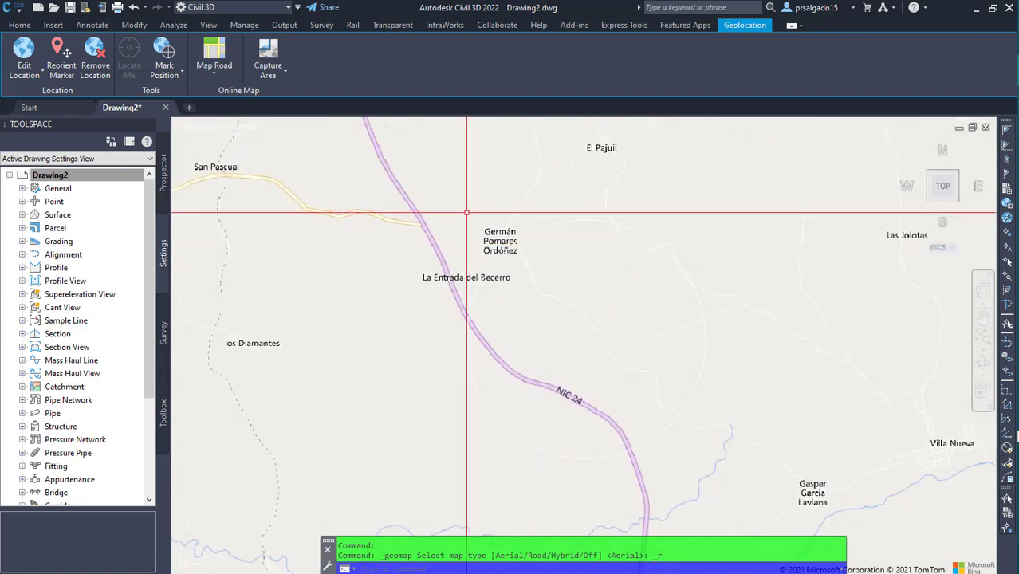
pyautogui.click(217, 75)
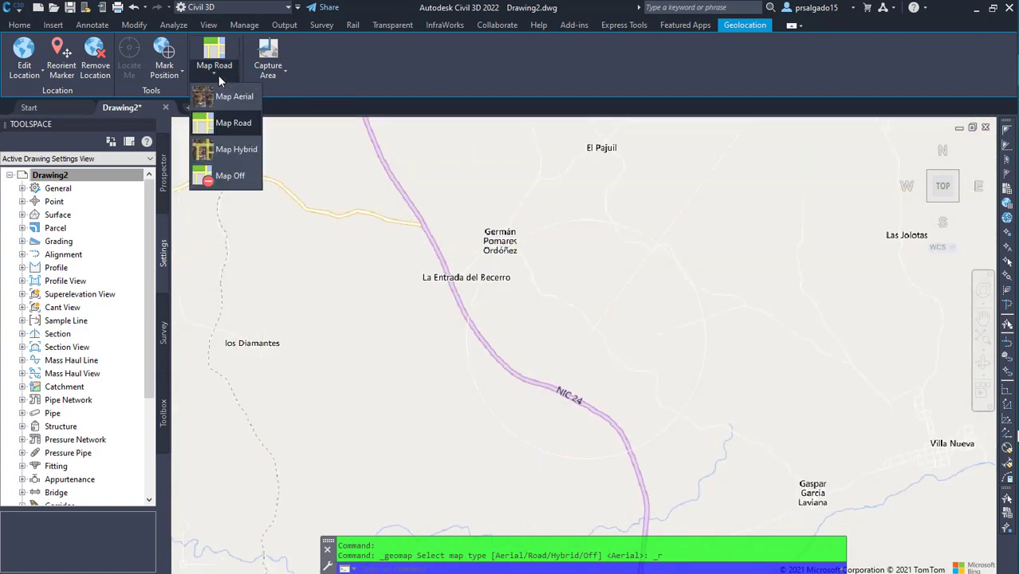
pyautogui.click(225, 96)
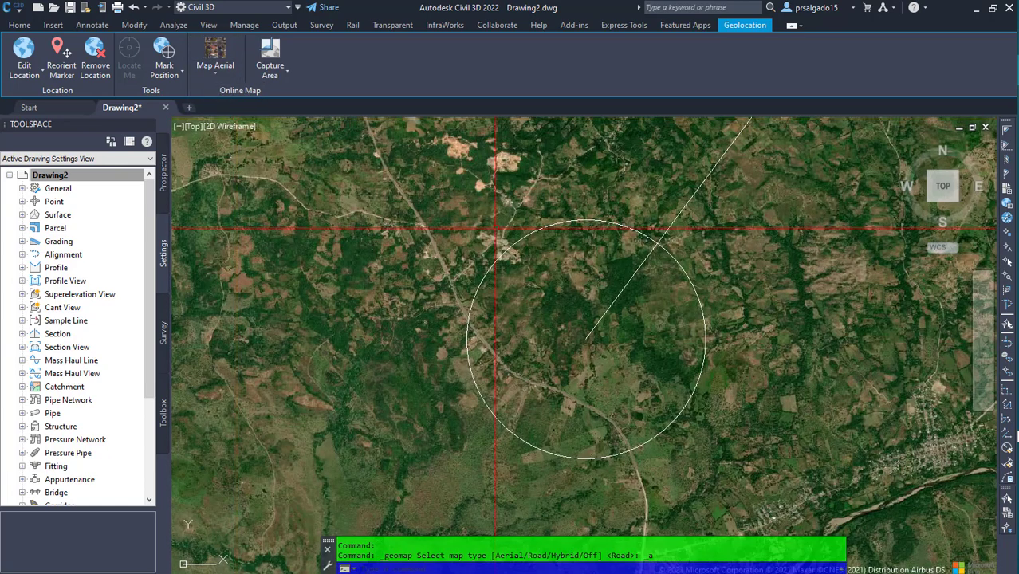